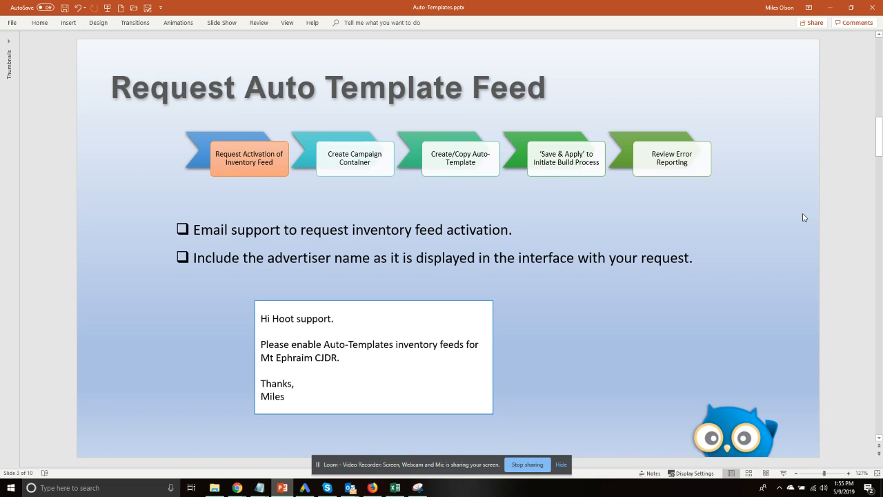
# Switch from the presentation to the Hoot Monitor Dealer Dashboard
pyautogui.hotkey('alt', 'Tab')
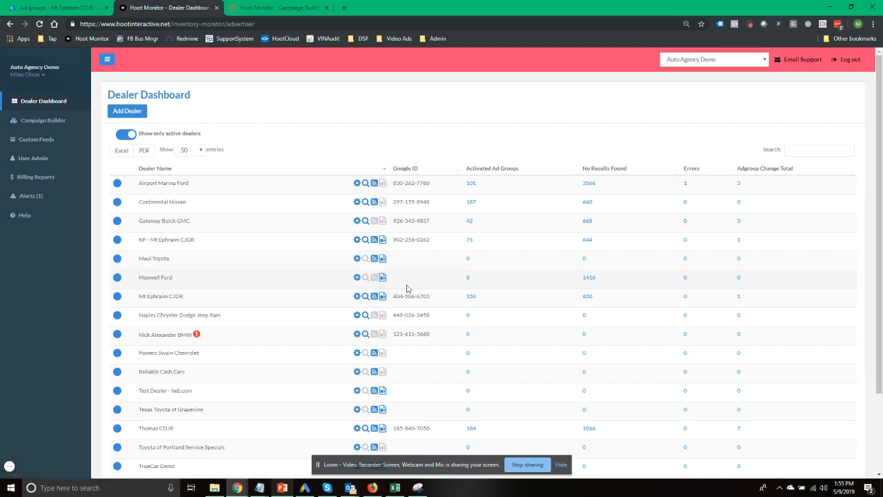
# Snooze the overdue Outlook reminder, glance at the dealer dashboard, and return to the slides
pyautogui.hotkey('alt', 'Tab')
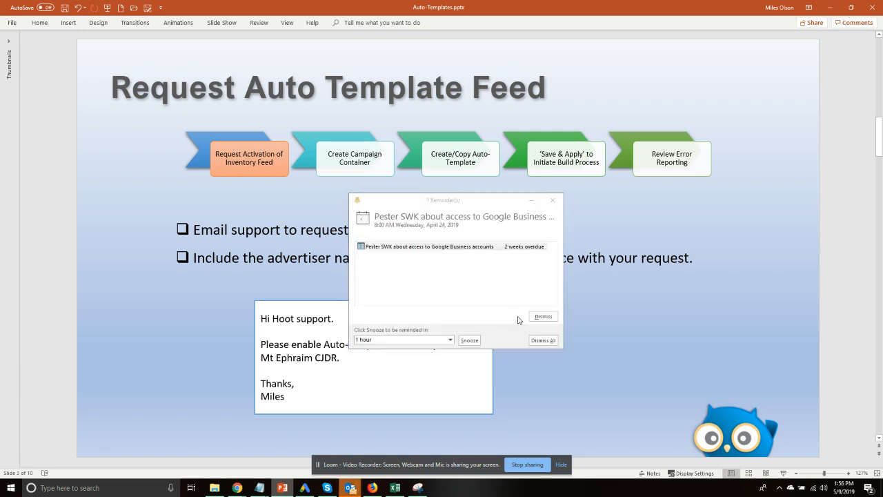
pyautogui.click(469, 340)
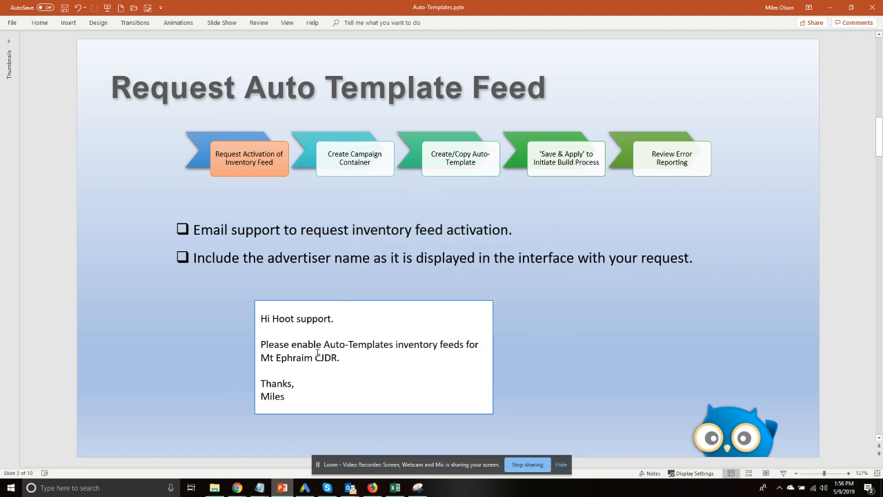
pyautogui.hotkey('alt', 'Tab')
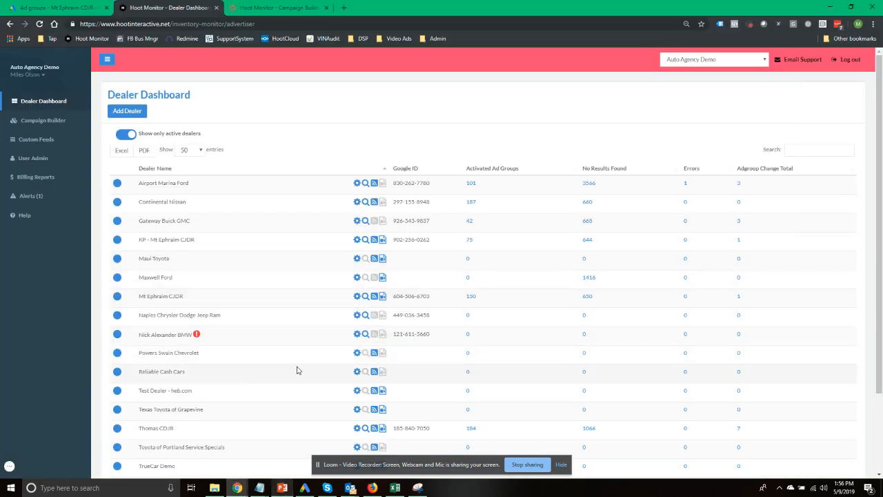
pyautogui.hotkey('alt', 'Tab')
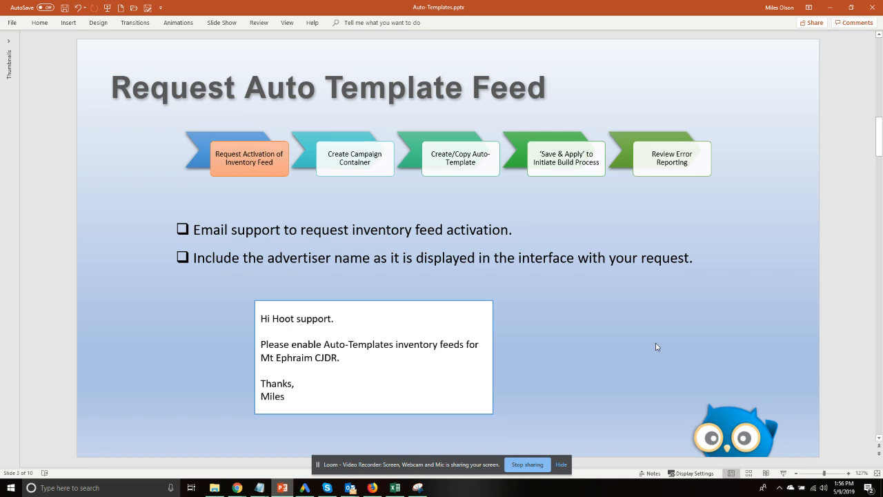
# Advance to slide 4, Create Campaign Container
pyautogui.scroll(-1, 656, 346)
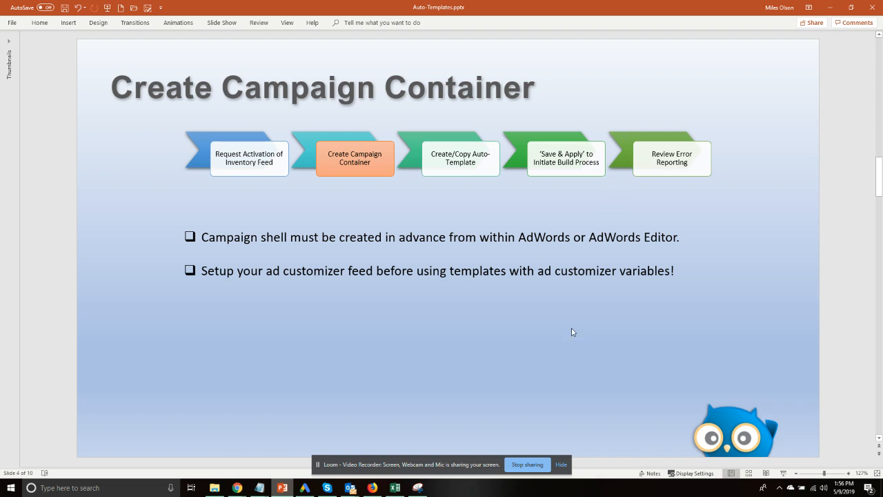
pyautogui.hotkey('alt', 'Tab')
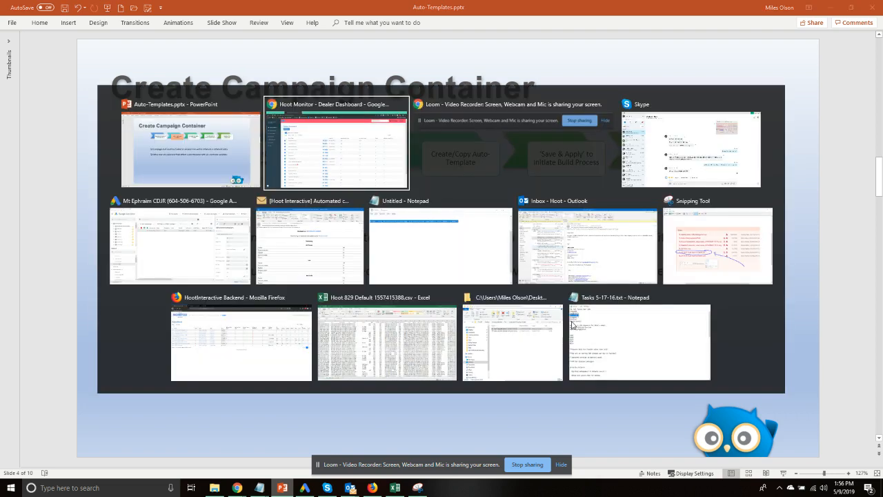
# Add a search campaign named 'Auto-template Demo campaign' with a 1.00 daily budget
pyautogui.press('Tab')
pyautogui.press('Tab')
pyautogui.press('Tab')
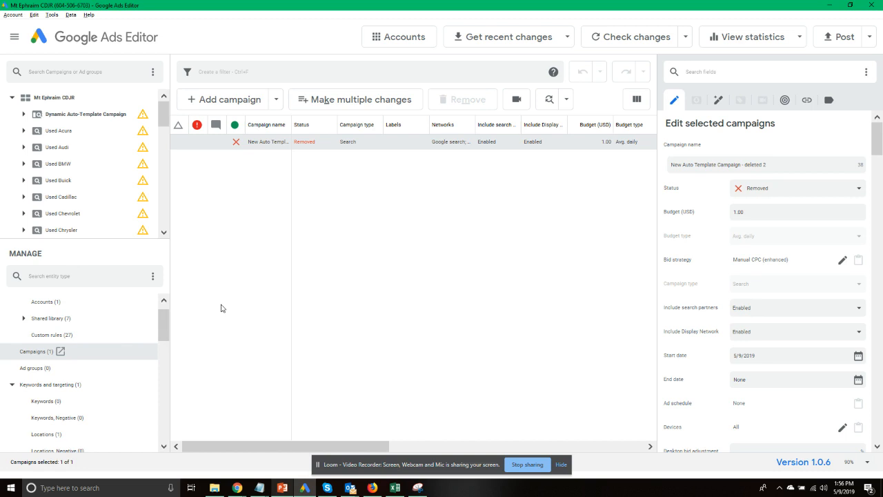
pyautogui.click(277, 104)
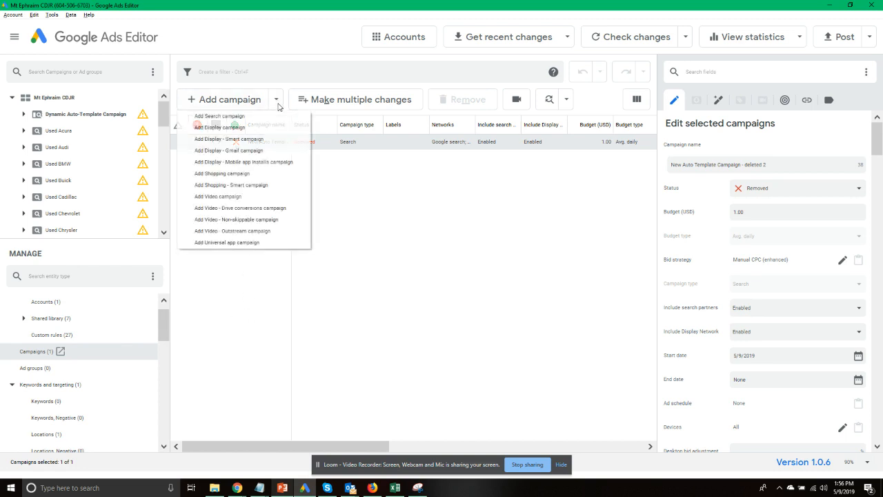
pyautogui.click(243, 116)
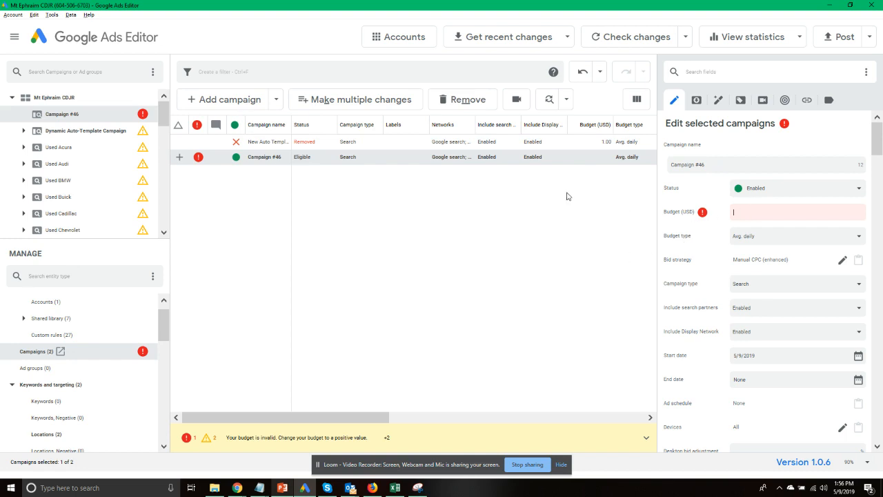
pyautogui.click(625, 160)
pyautogui.write('Auto-template Demo campaign')
pyautogui.click(740, 214)
pyautogui.write('1')
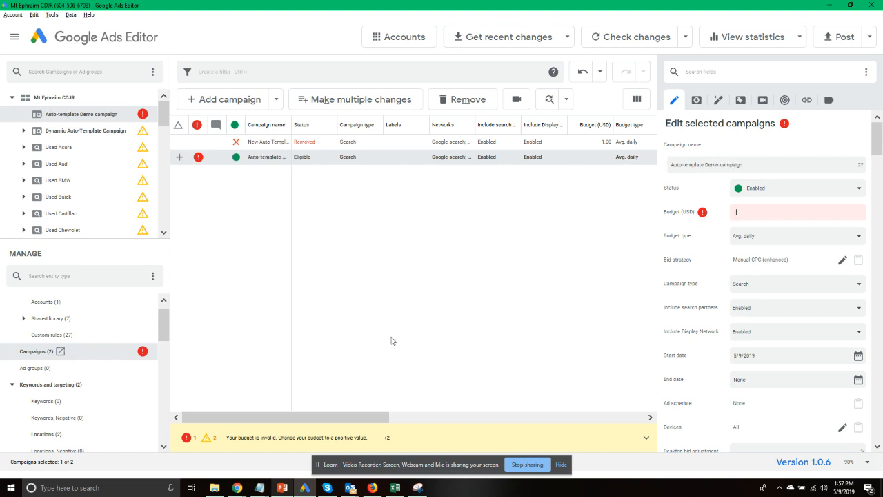
pyautogui.press('Tab')
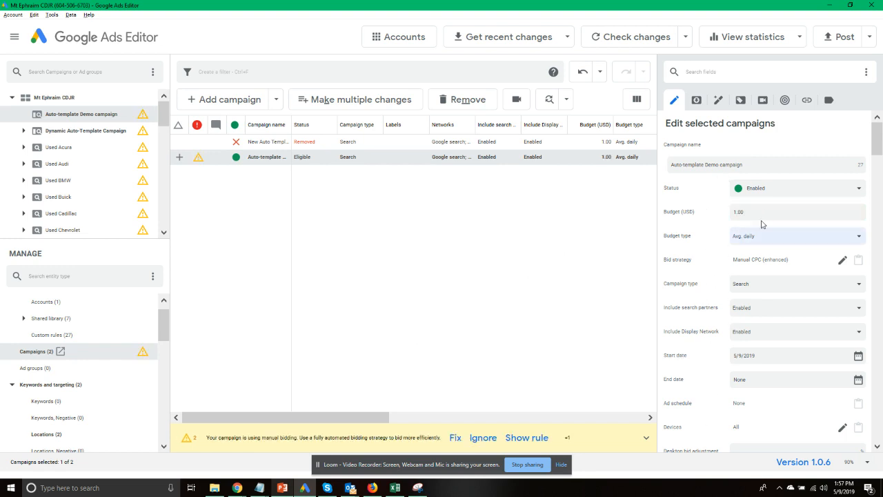
pyautogui.scroll(-5, 808, 311)
pyautogui.scroll(5, 808, 311)
# Post the new campaign's changes to Google Ads
pyautogui.click(839, 39)
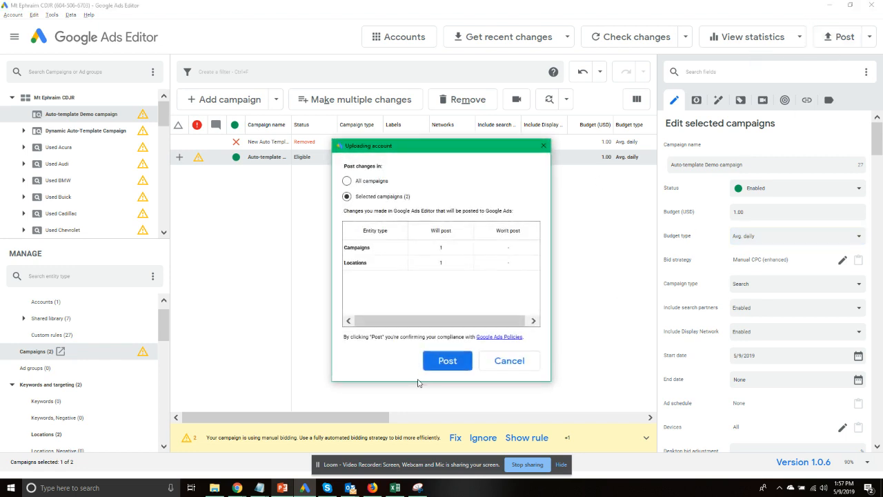
pyautogui.click(449, 362)
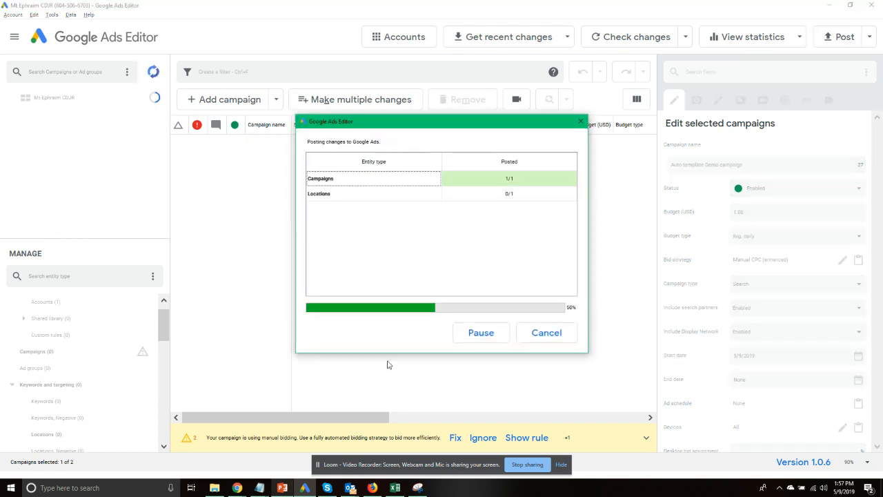
pyautogui.click(559, 333)
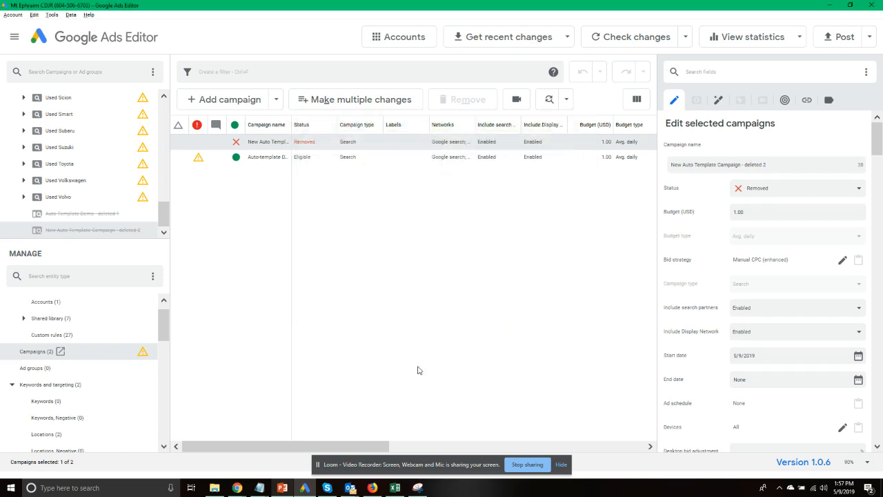
pyautogui.hotkey('alt', 'Tab')
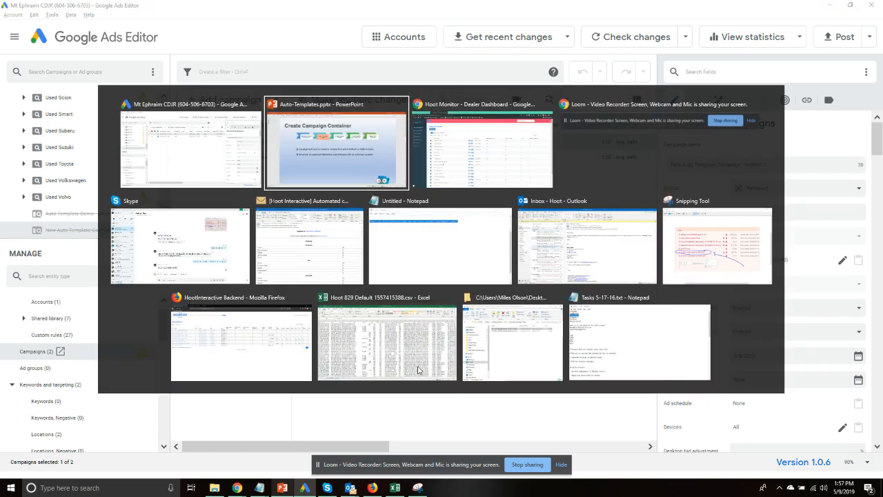
# Review the campaign container slide, then open Hoot Monitor's Campaign Builder templates page
pyautogui.hotkey('alt', 'Tab')
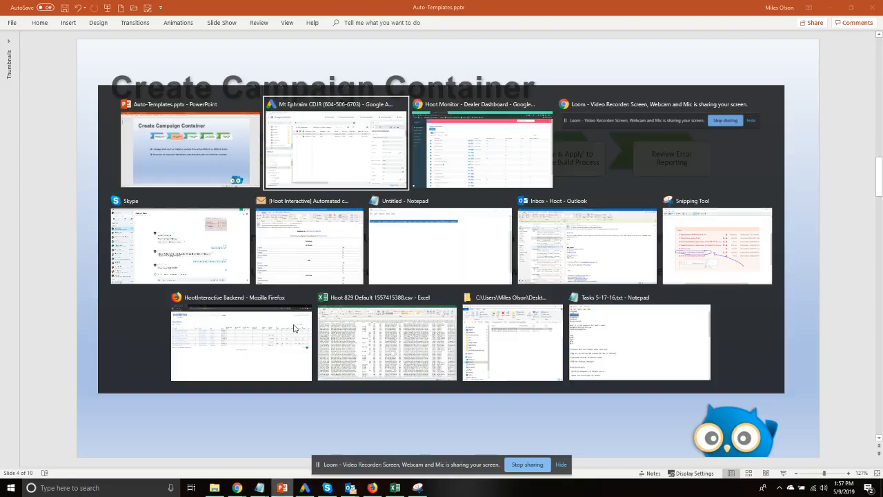
pyautogui.hotkey('alt', 'Tab')
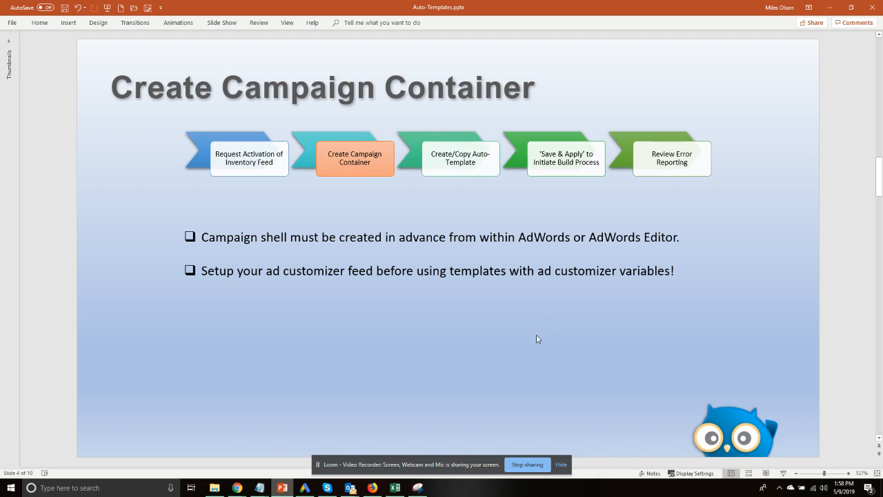
pyautogui.hotkey('alt', 'Tab')
pyautogui.hotkey('alt', 'Tab')
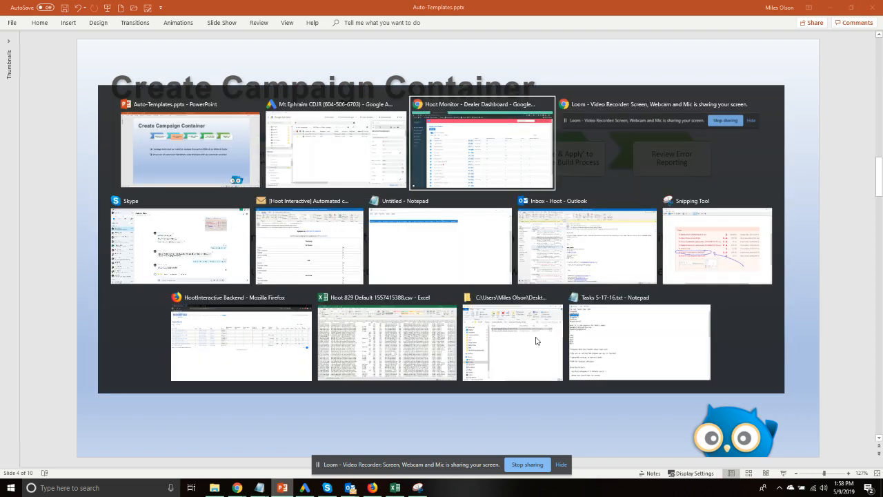
pyautogui.click(41, 120)
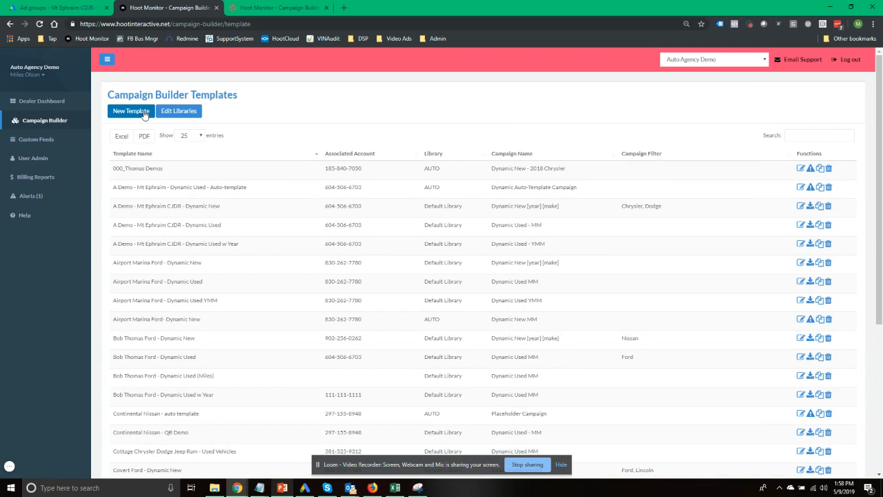
# Point out the existing Mt Ephraim auto-template, then start a new Auto-Template
pyautogui.moveTo(117, 187); pyautogui.dragTo(261, 190)
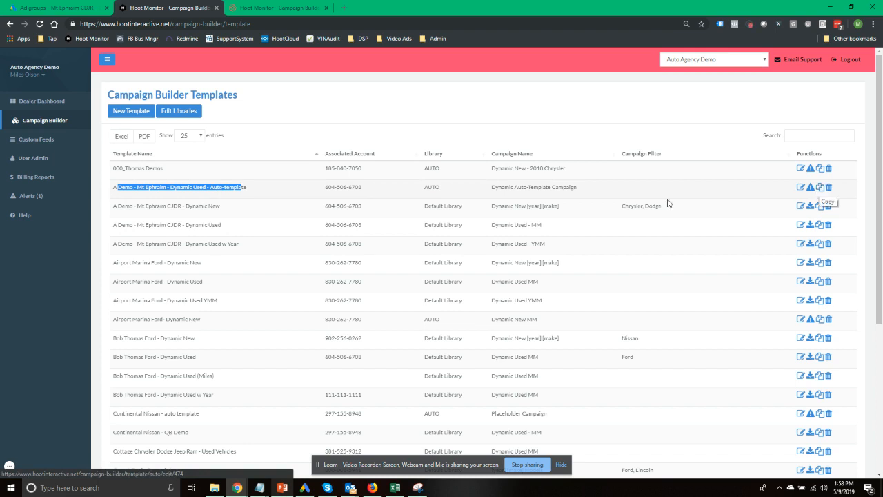
pyautogui.click(389, 112)
pyautogui.click(131, 111)
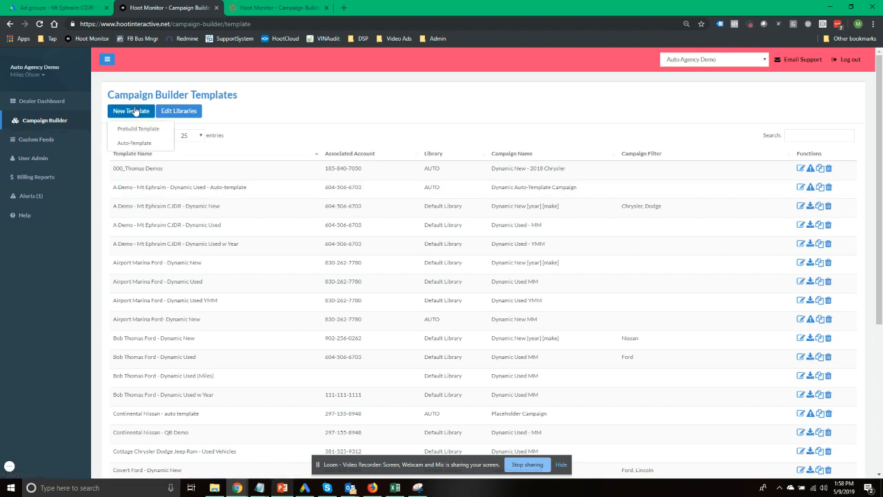
pyautogui.click(135, 143)
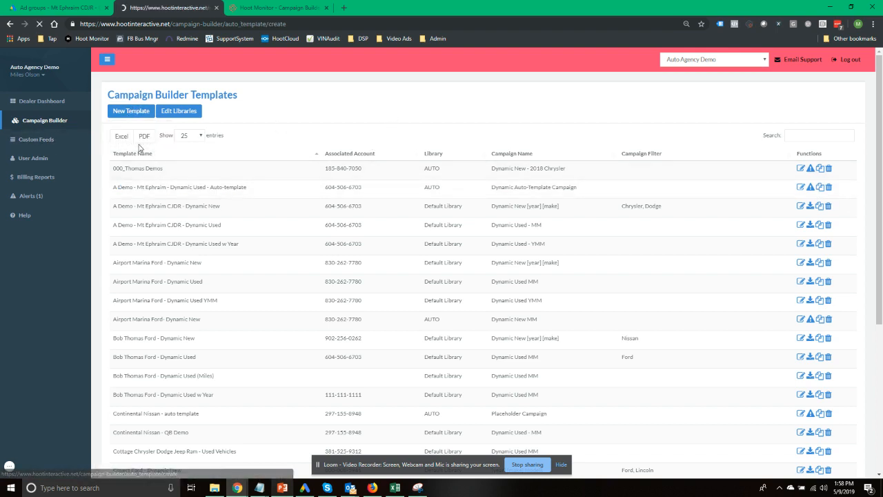
# Name the template 'Mt Ephraim Auto Template Demo' and assign dealer 829 - Mt Ephraim CJDR
pyautogui.click(256, 146)
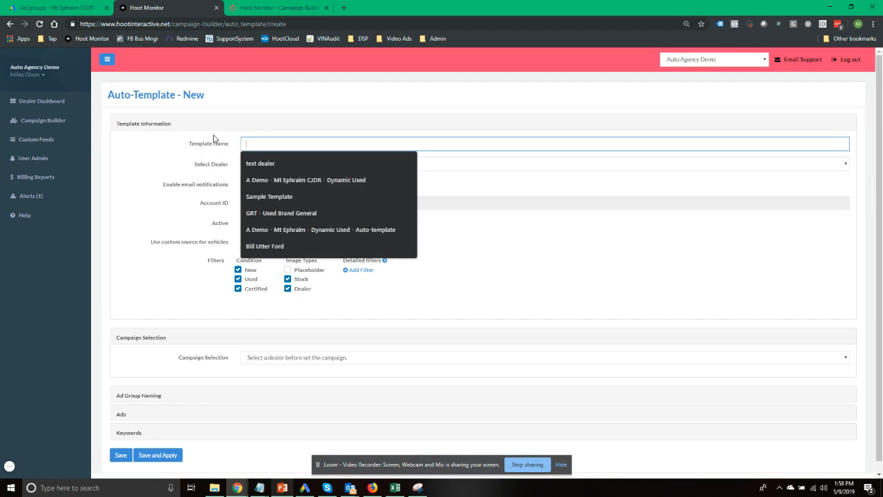
pyautogui.write('Mt E')
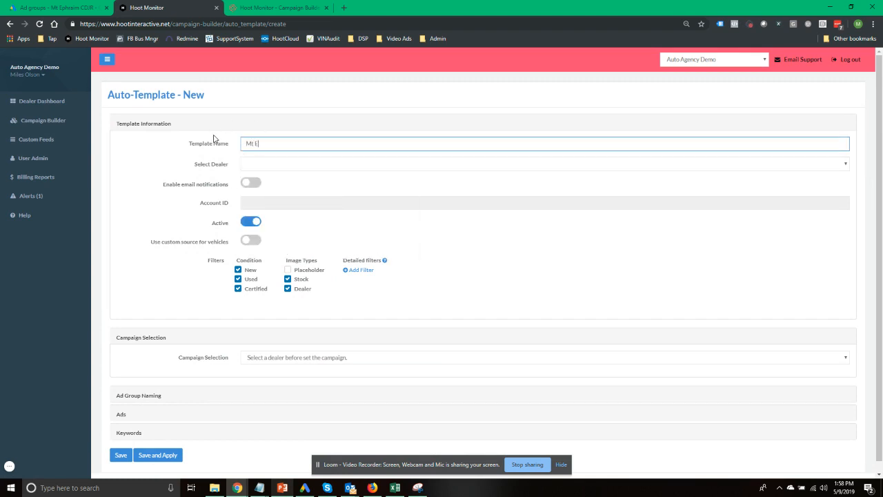
pyautogui.write('phraim Auto Template Demo')
pyautogui.click(257, 165)
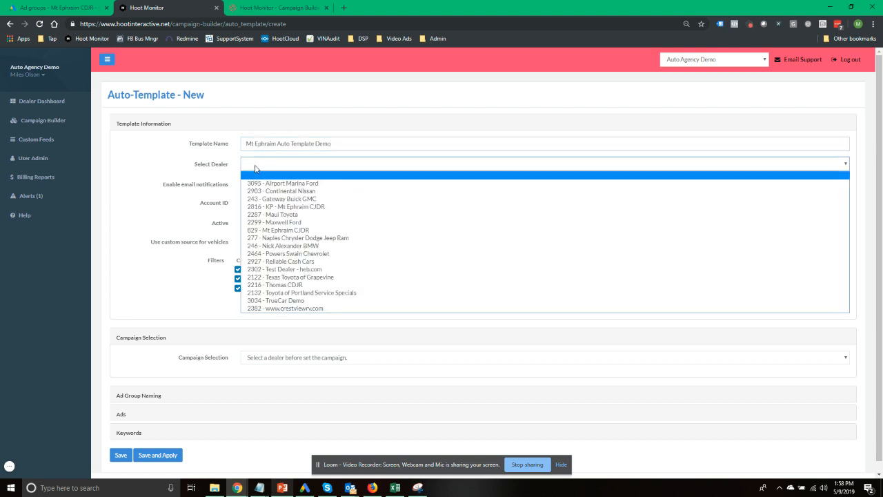
pyautogui.click(311, 232)
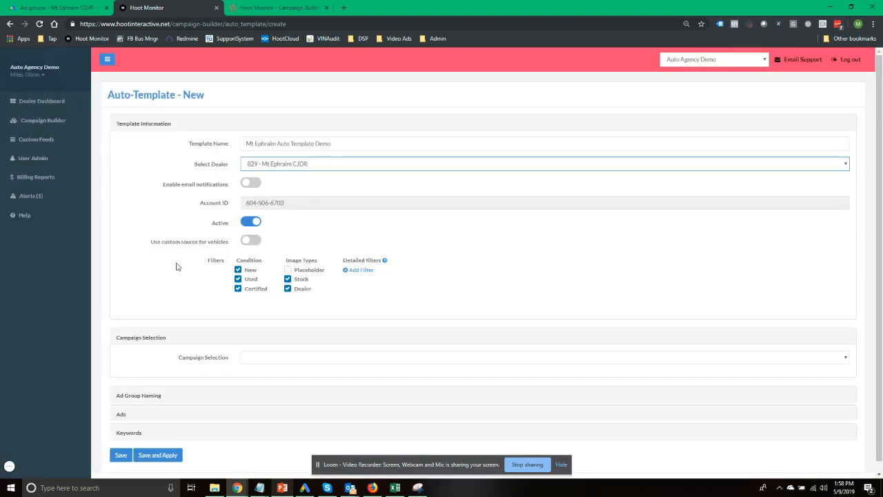
pyautogui.click(177, 235)
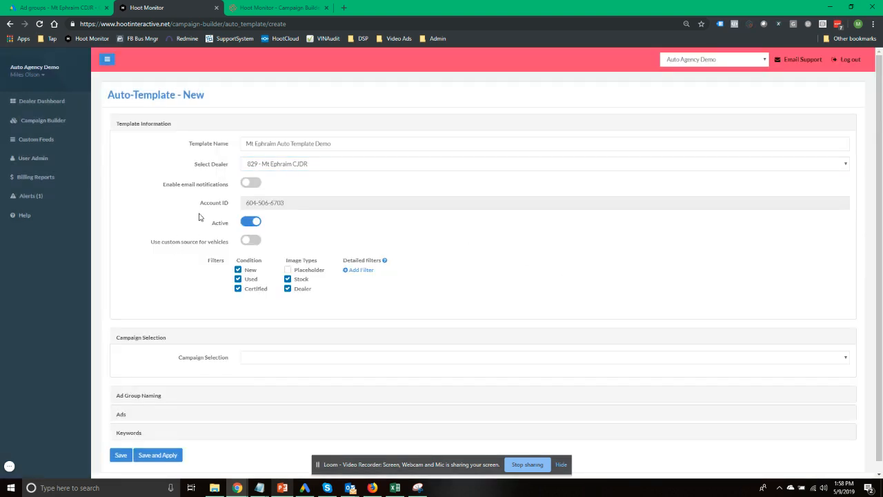
pyautogui.scroll(-1, 192, 201)
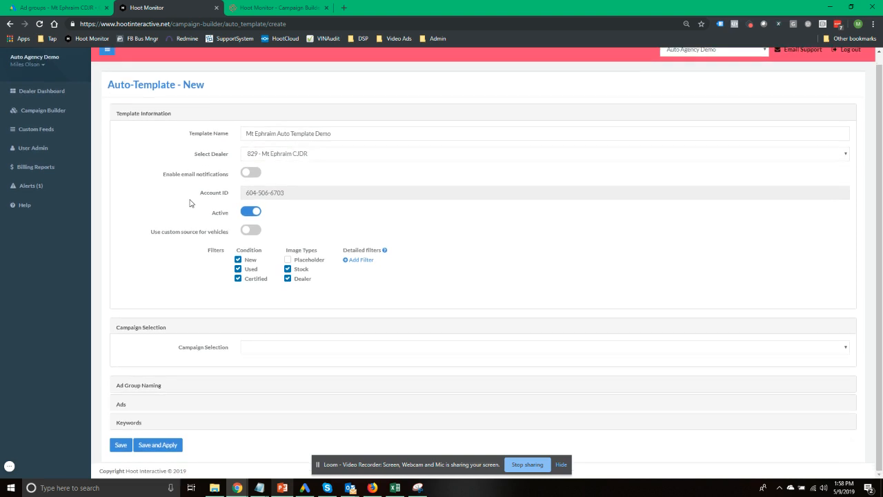
# Link the template to the Auto-template Demo campaign
pyautogui.click(265, 351)
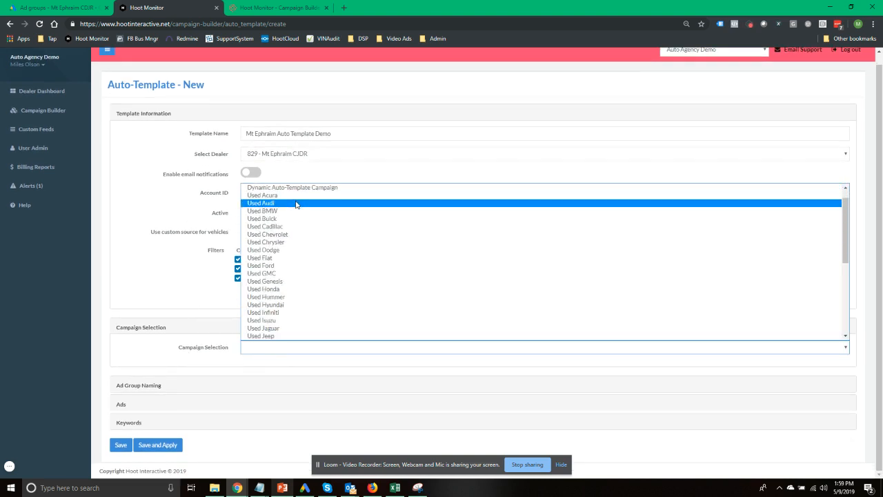
pyautogui.scroll(1, 296, 204)
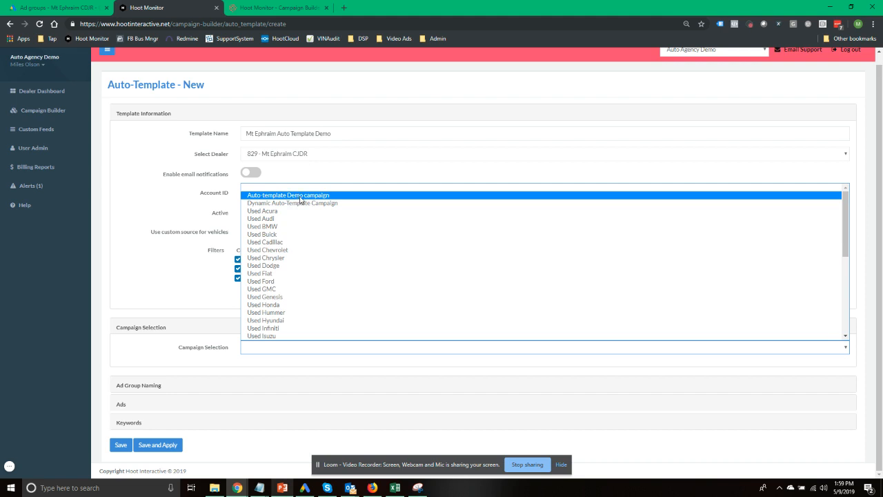
pyautogui.click(300, 200)
pyautogui.click(196, 267)
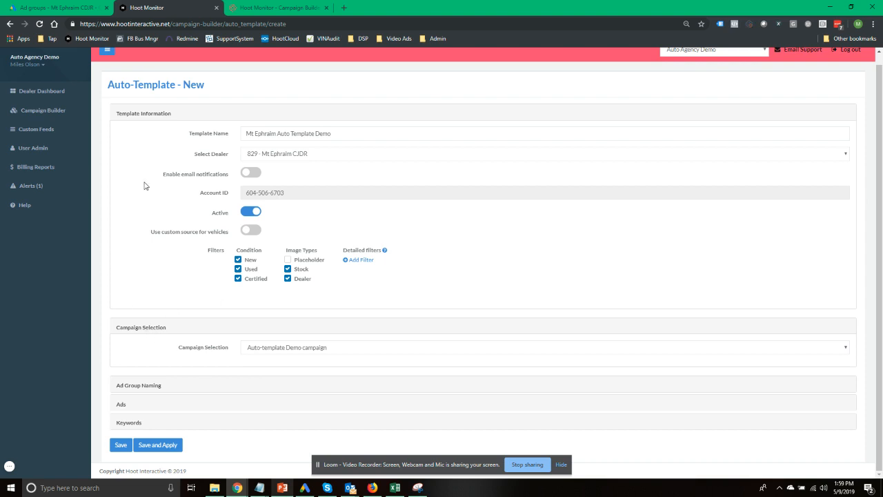
# Switch on the email notifications toggle and enter the recipient's e-mail address
pyautogui.click(198, 178)
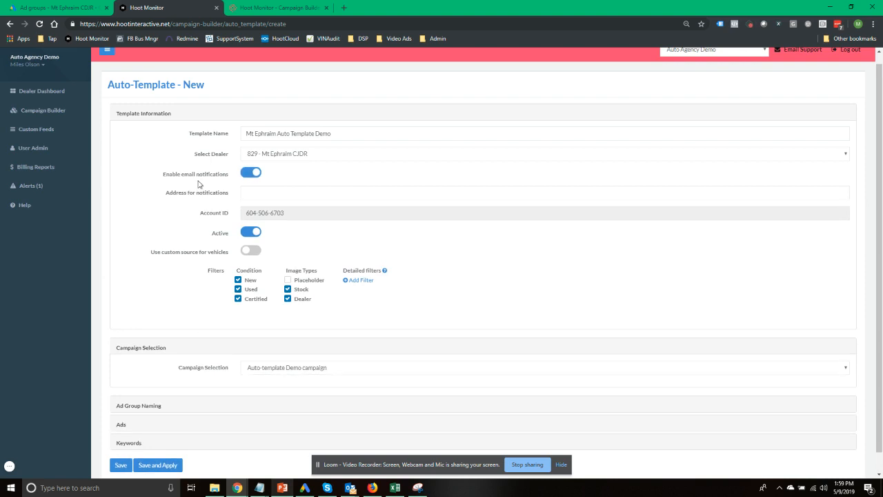
pyautogui.click(260, 194)
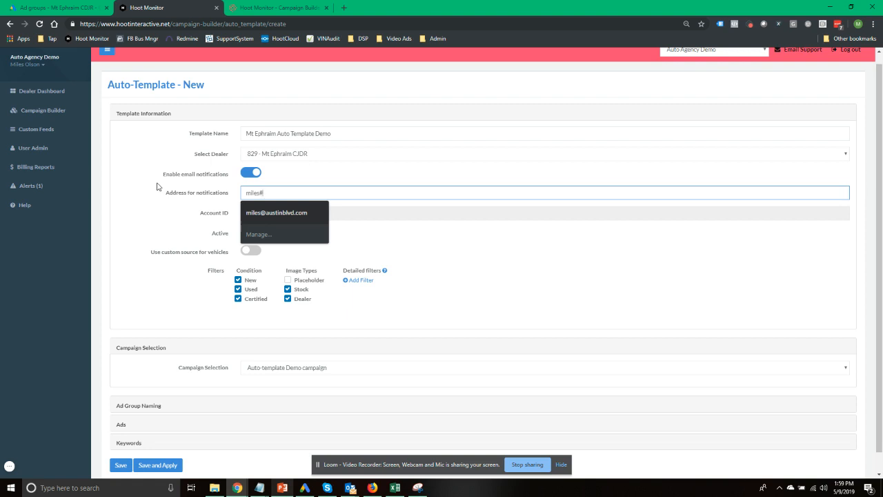
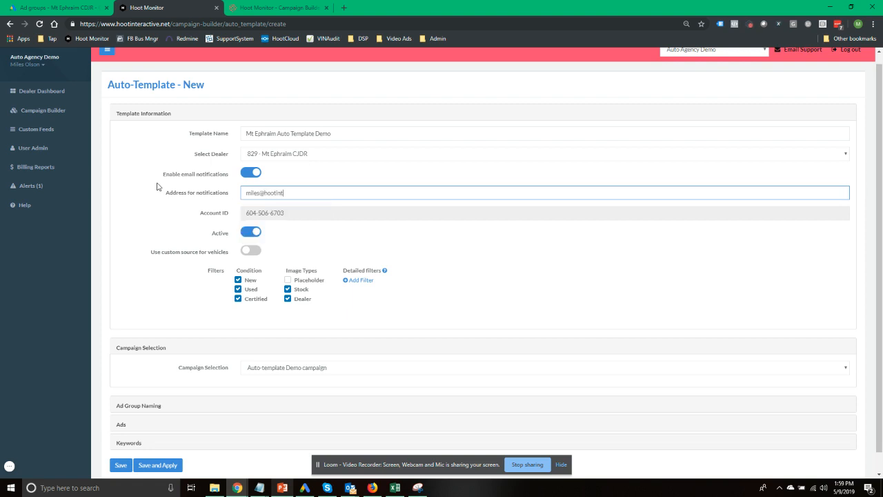
pyautogui.press('Tab')
pyautogui.click(198, 209)
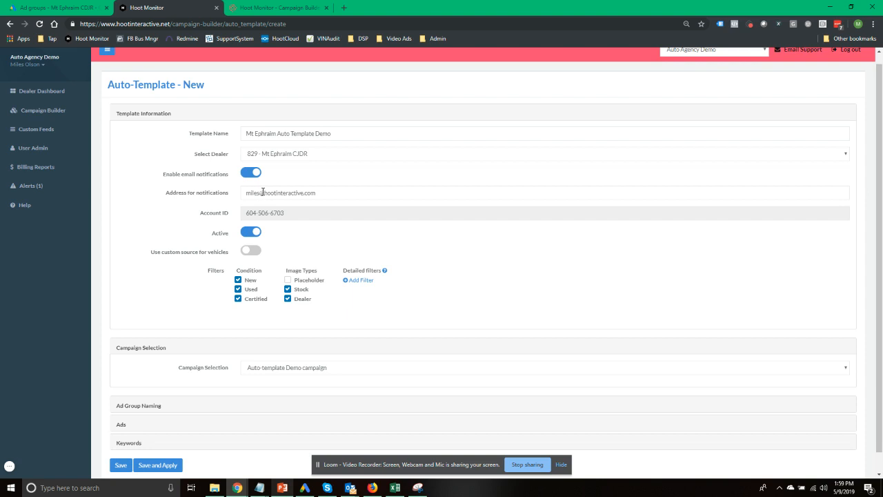
pyautogui.click(340, 194)
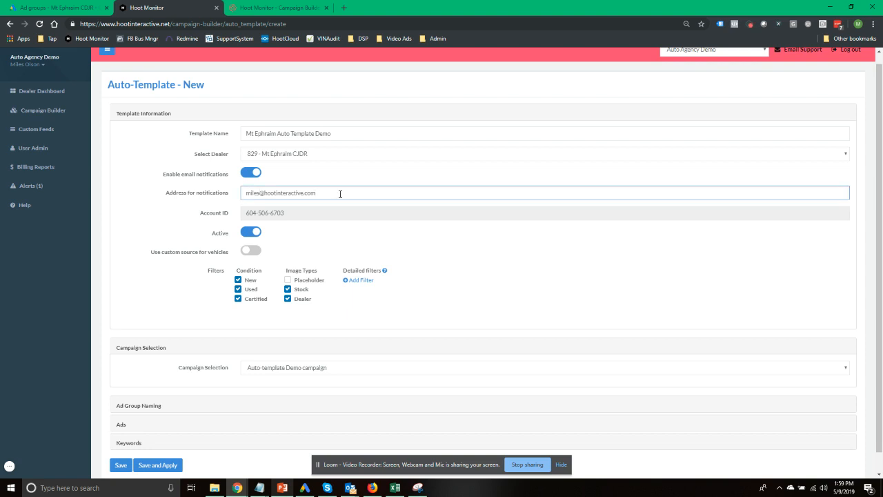
pyautogui.click(177, 218)
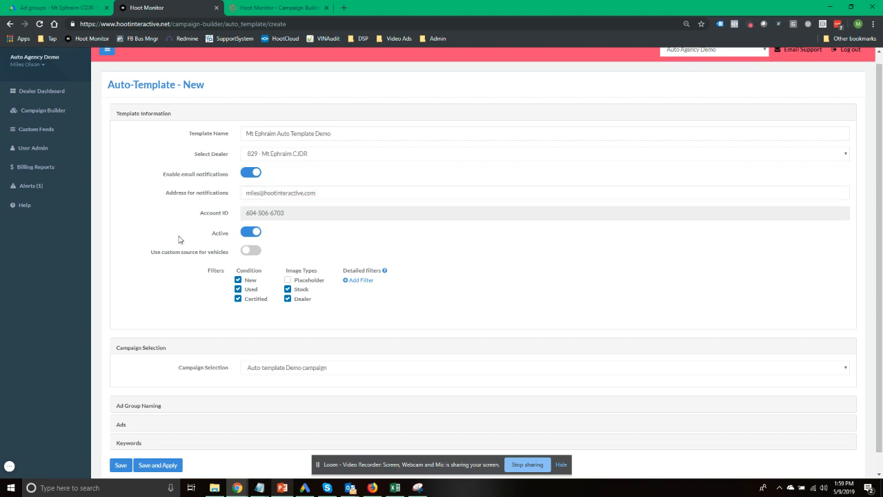
pyautogui.scroll(-1, 180, 240)
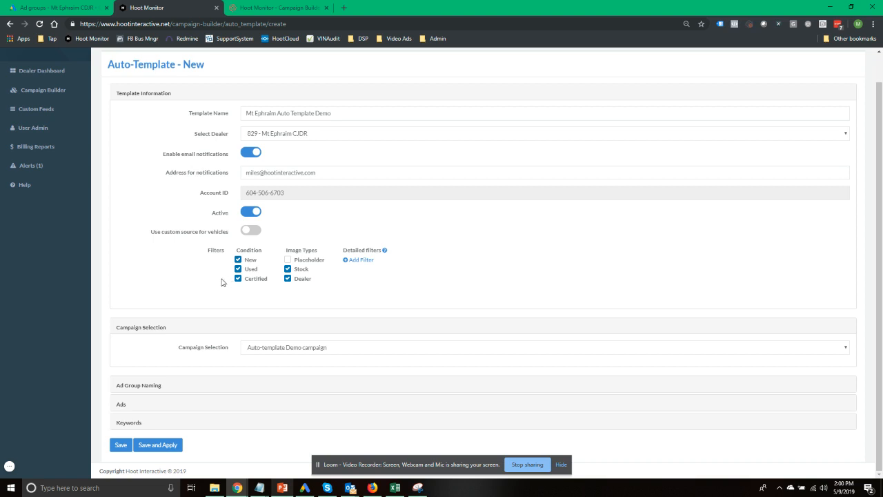
# Set the Condition filter to Used and Certified only, with New unticked
pyautogui.click(239, 260)
pyautogui.click(238, 278)
pyautogui.click(238, 269)
pyautogui.click(238, 260)
pyautogui.click(238, 260)
pyautogui.click(238, 269)
pyautogui.click(238, 279)
# Try a Make filter of 'Jeep' in the detailed filter form, then close it unadded
pyautogui.click(360, 262)
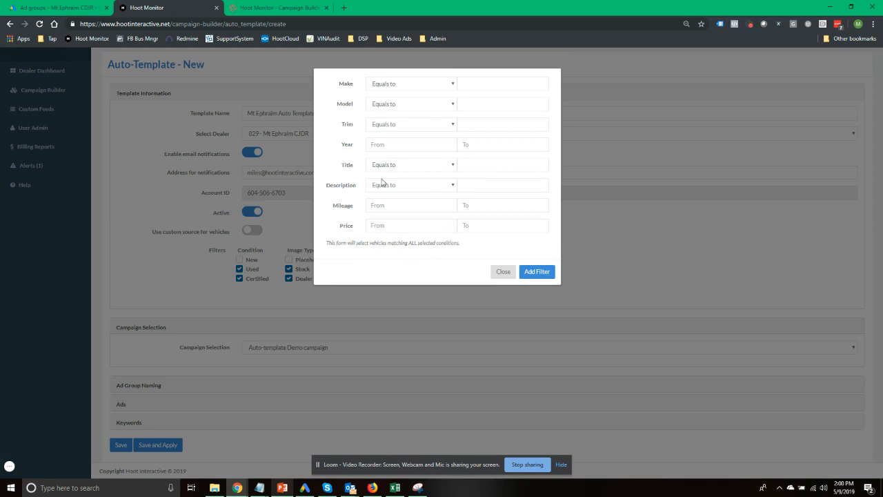
pyautogui.click(483, 83)
pyautogui.write('Jeep')
pyautogui.click(503, 271)
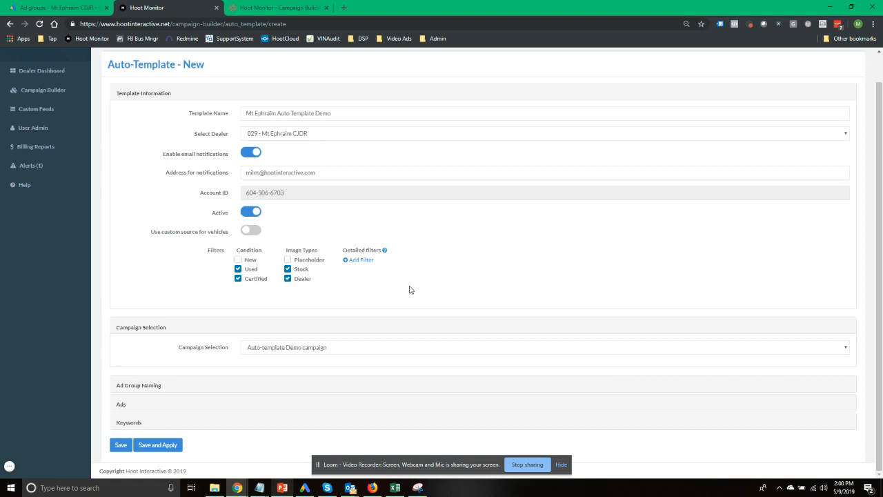
# Set the ad group name pattern to '[make] [model]'
pyautogui.click(147, 387)
pyautogui.scroll(-1, 136, 296)
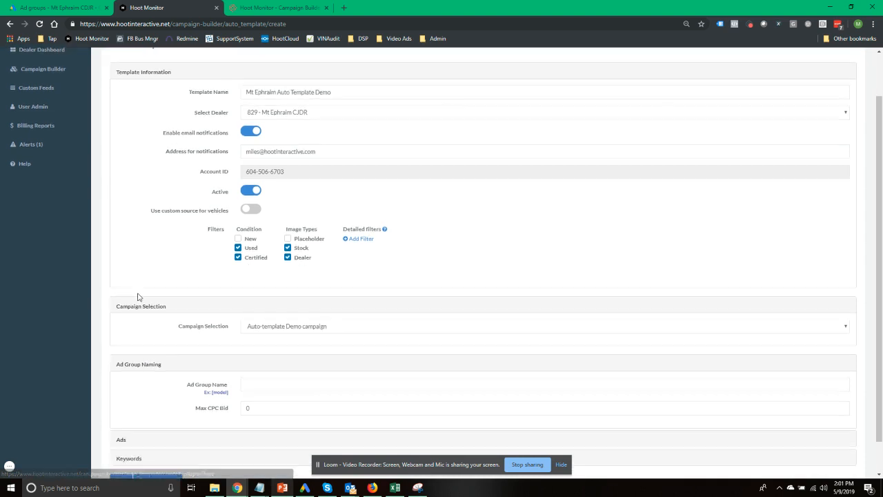
pyautogui.click(270, 349)
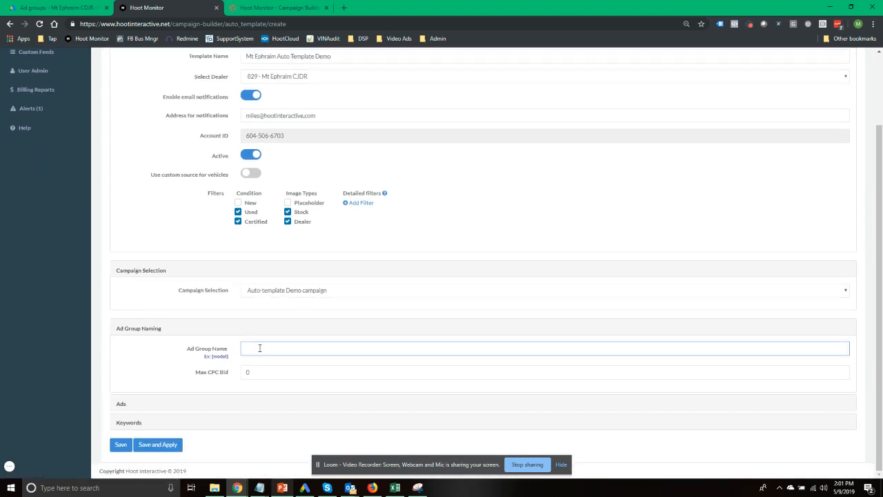
pyautogui.write('[m')
pyautogui.write('ake] [mode')
pyautogui.write('|')
# Set the ad group Max CPC Bid to 1
pyautogui.click(261, 372)
pyautogui.press('BackSpace')
pyautogui.write('1')
pyautogui.click(153, 358)
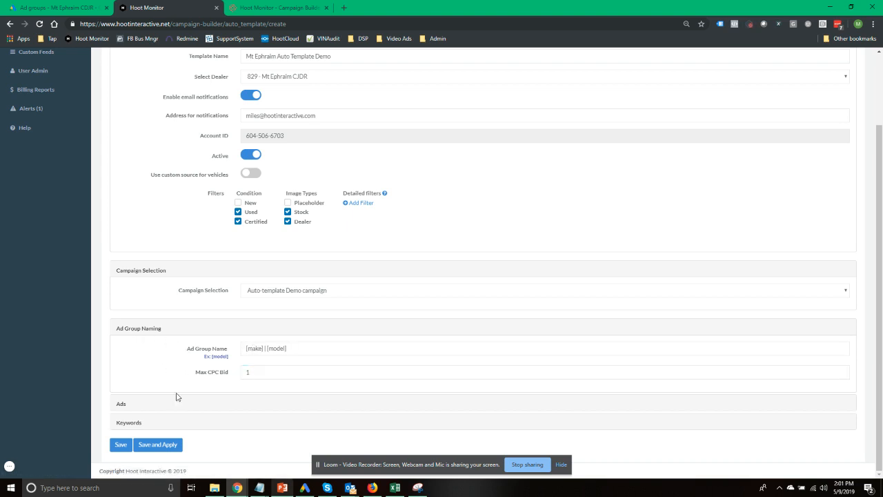
pyautogui.click(122, 405)
# Add a new ad with headlines Used [make] [model] (alternate Used [model]), In stock Today, Come Take A Test Drive
pyautogui.click(141, 395)
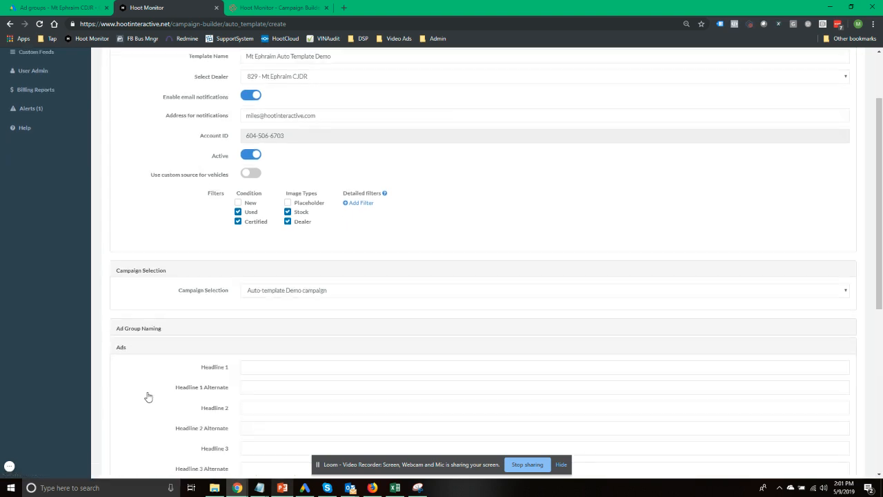
pyautogui.scroll(-3, 165, 359)
pyautogui.click(276, 184)
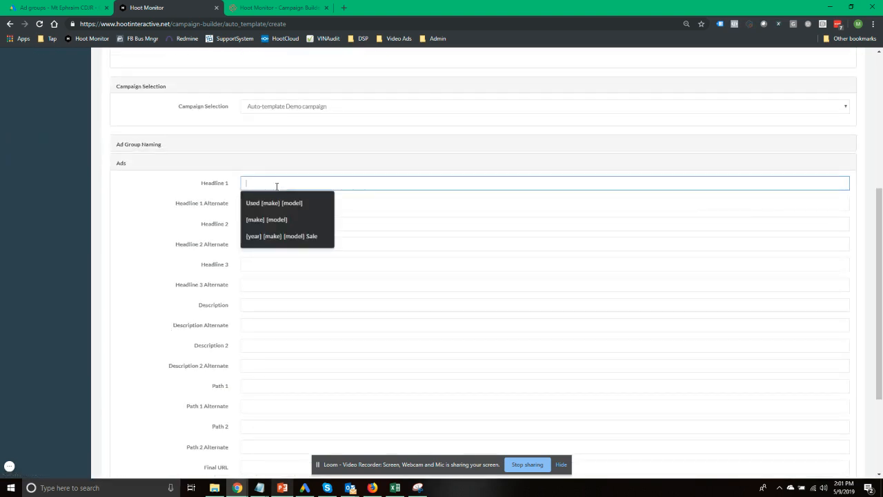
pyautogui.click(276, 204)
pyautogui.click(258, 221)
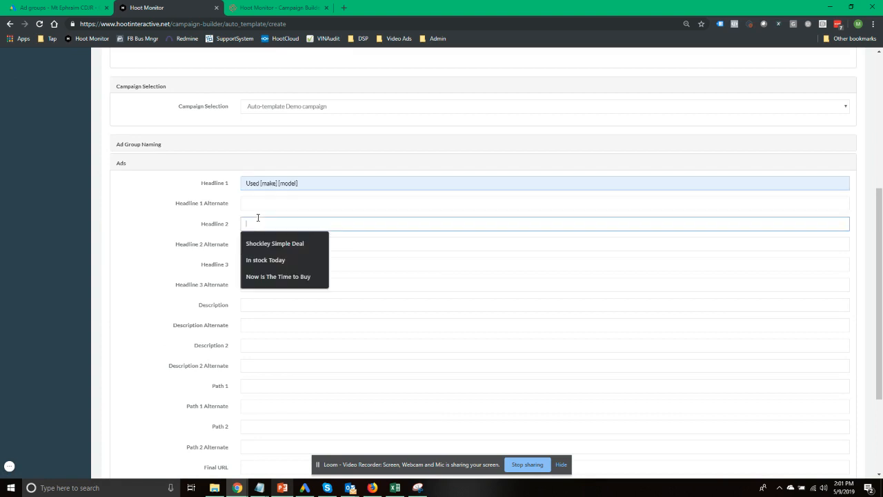
pyautogui.click(266, 260)
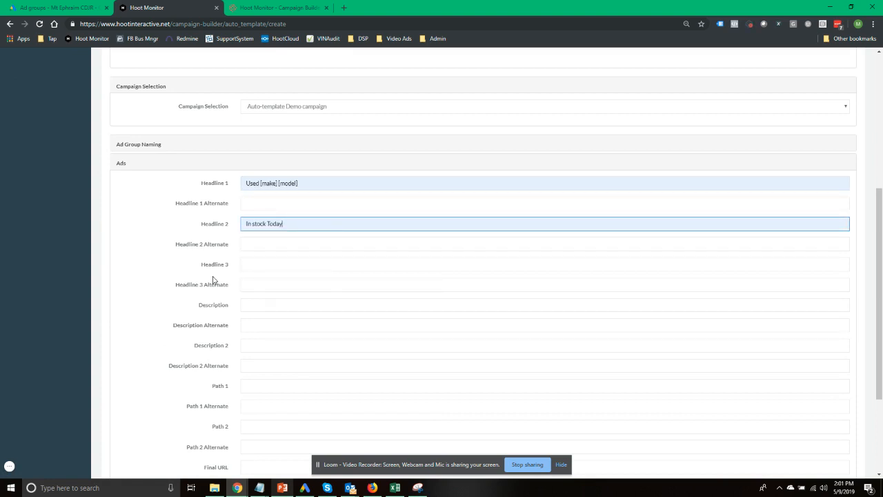
pyautogui.click(266, 203)
pyautogui.click(249, 224)
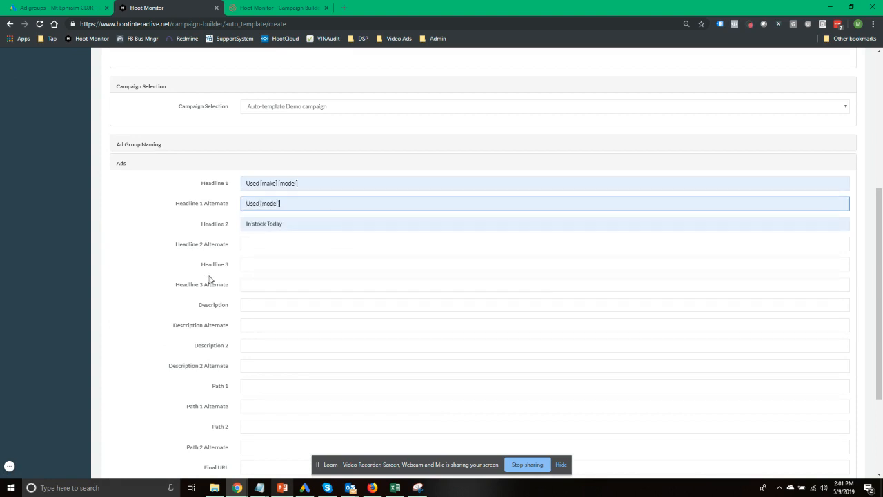
pyautogui.click(255, 264)
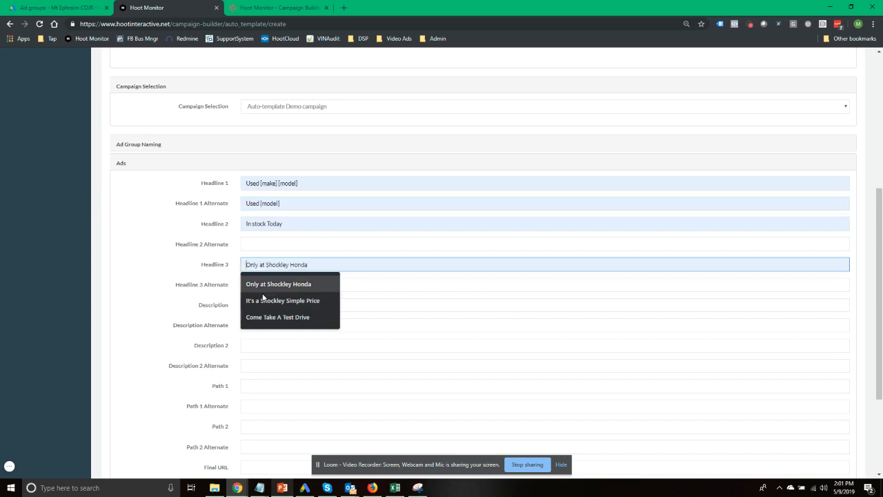
pyautogui.click(261, 316)
# Set the descriptions to 'Lots of Inventory and Low Prices.' and the test-drive call-today line
pyautogui.click(262, 305)
pyautogui.click(262, 357)
pyautogui.click(267, 346)
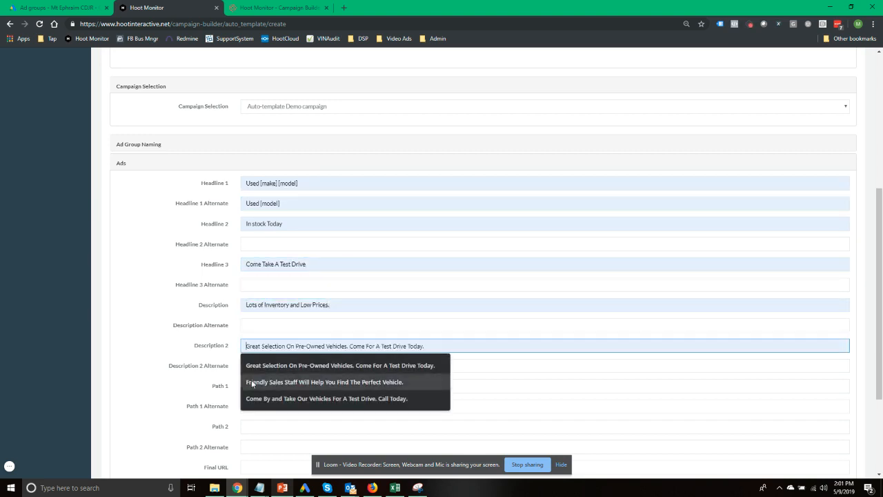
pyautogui.click(255, 400)
pyautogui.click(168, 358)
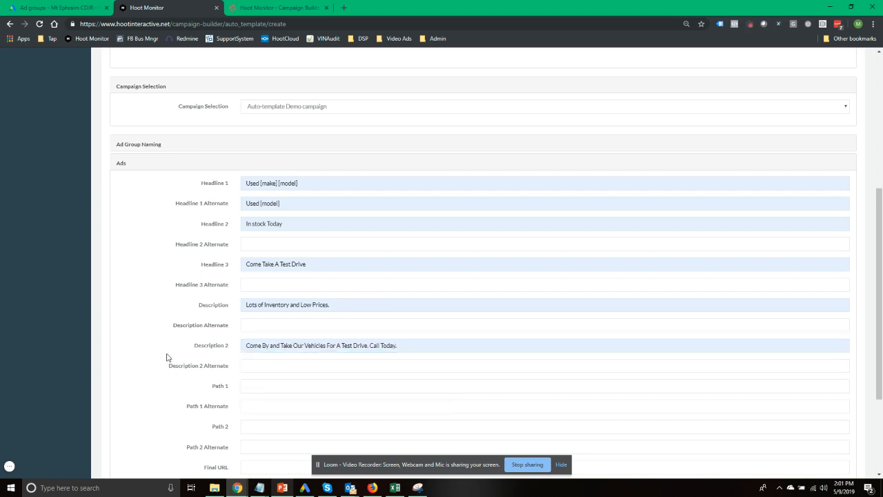
pyautogui.scroll(-2, 169, 358)
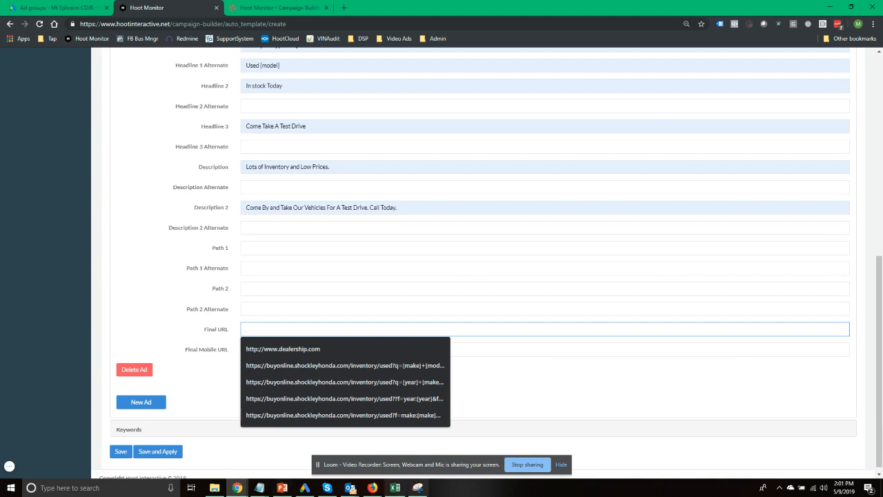
# Copy the dealer's searchused.aspx?make=[make]&model=[model] URL from Notepad into the ad's Final URL
pyautogui.moveTo(259, 487)
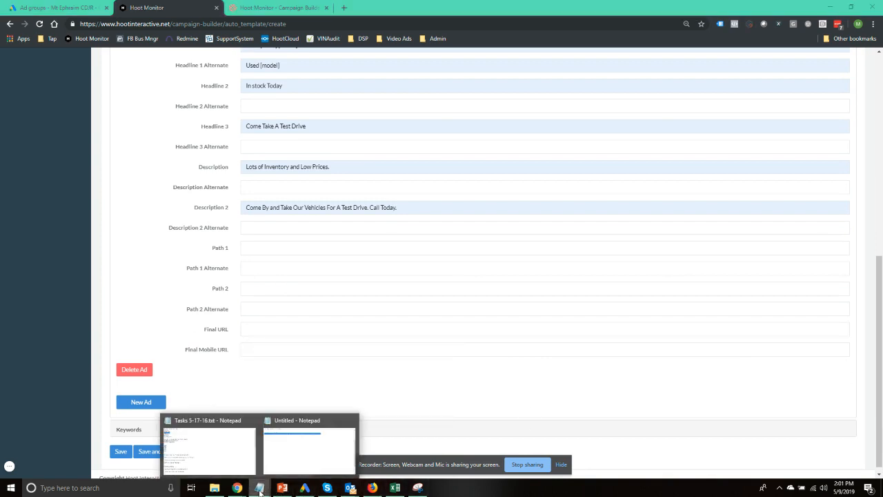
pyautogui.click(303, 461)
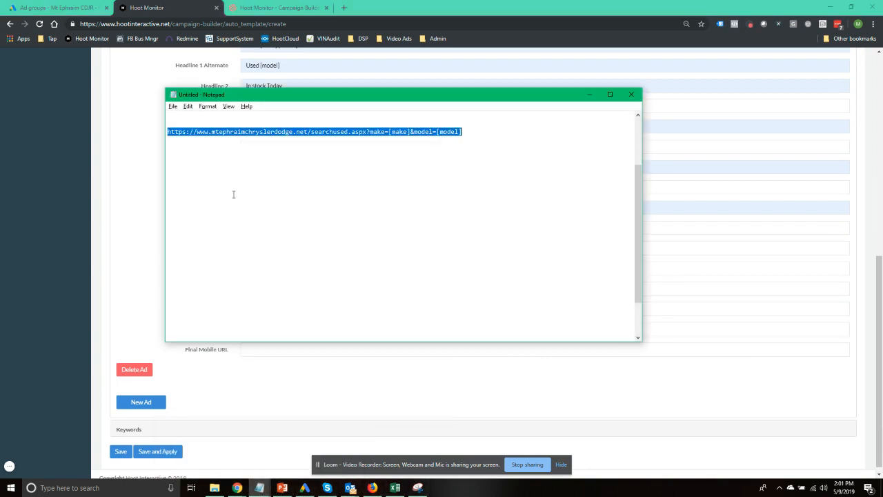
pyautogui.rightClick(222, 131)
pyautogui.click(267, 161)
pyautogui.click(163, 178)
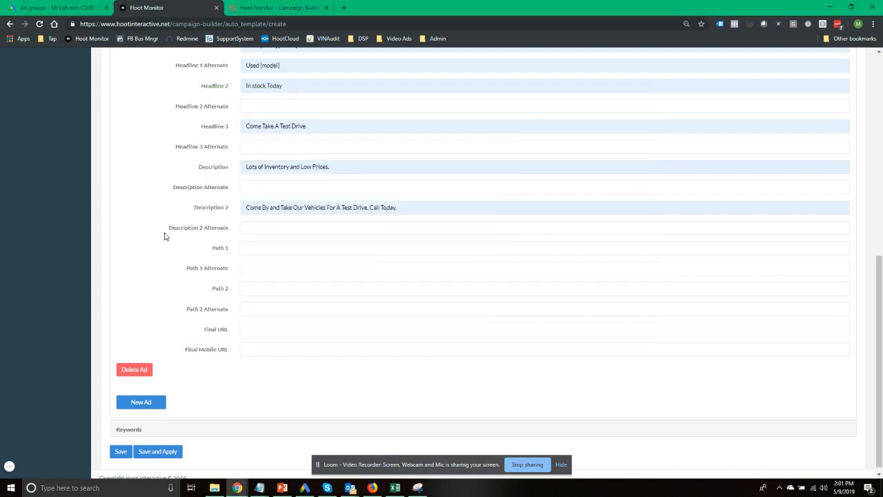
pyautogui.rightClick(247, 327)
pyautogui.click(272, 254)
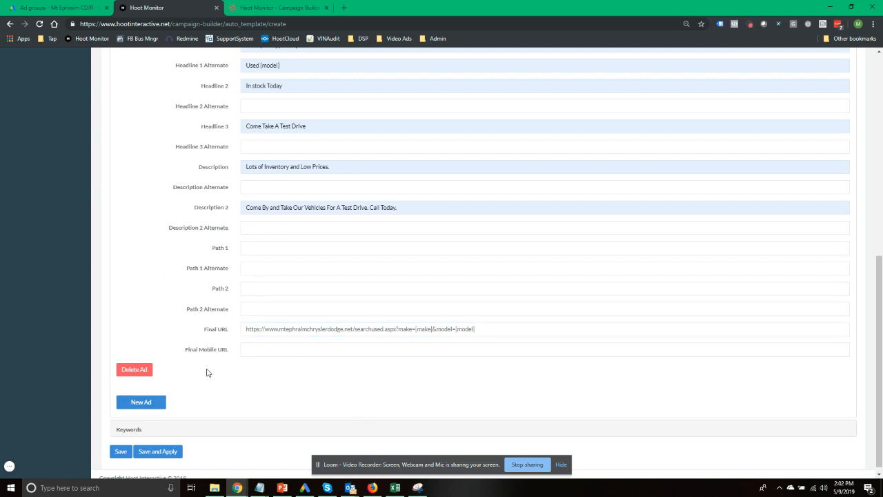
pyautogui.scroll(3, 206, 373)
pyautogui.scroll(-3, 207, 372)
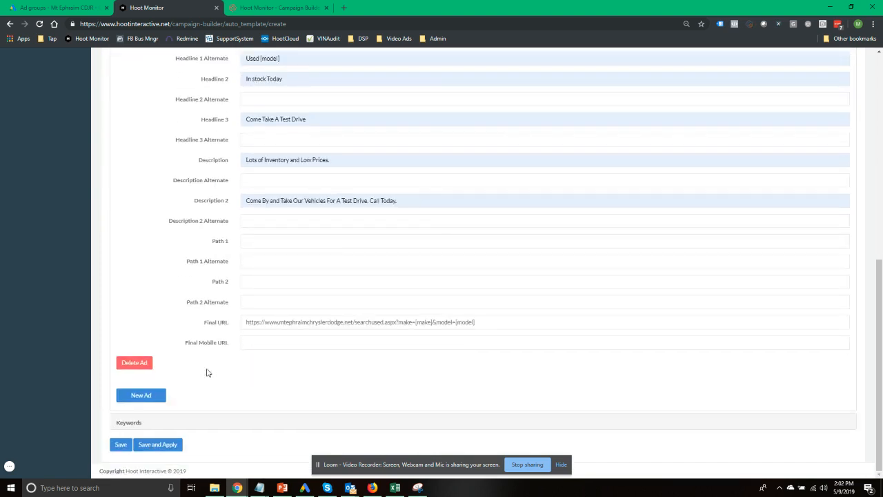
# Add the broad keyword +used ++[make] ++[model] under Keywords and save the template
pyautogui.click(136, 424)
pyautogui.click(210, 414)
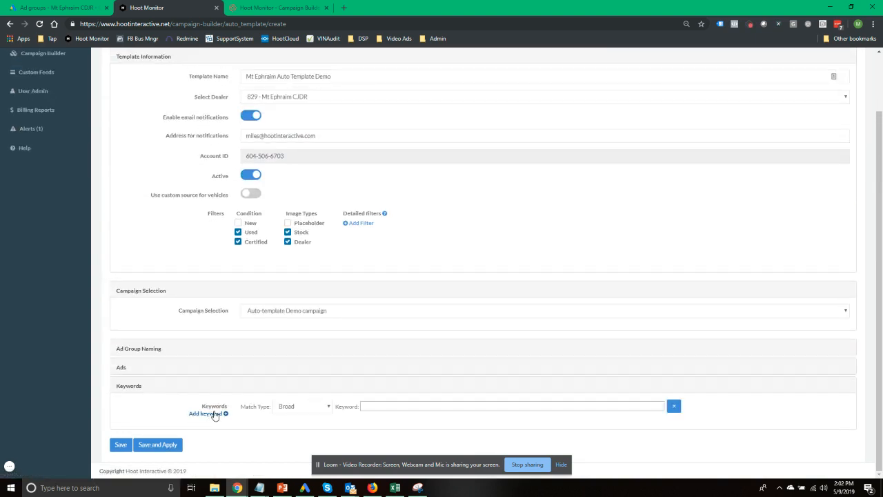
pyautogui.click(385, 410)
pyautogui.click(383, 422)
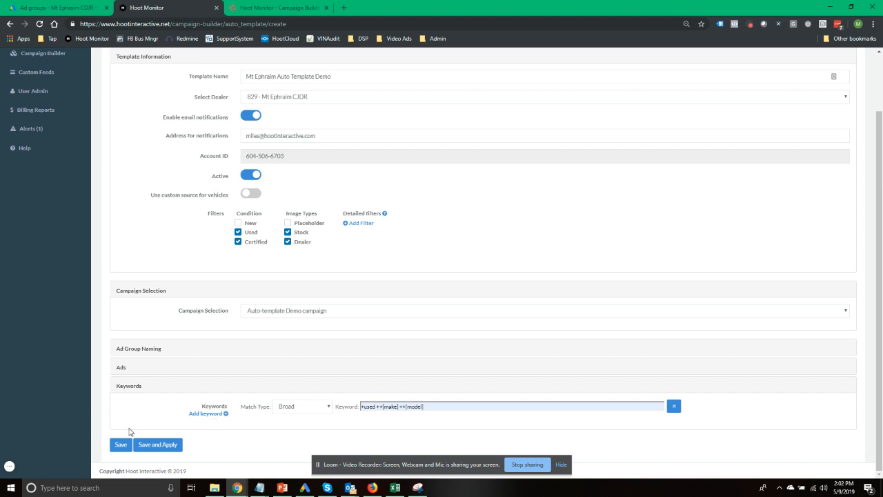
pyautogui.click(119, 449)
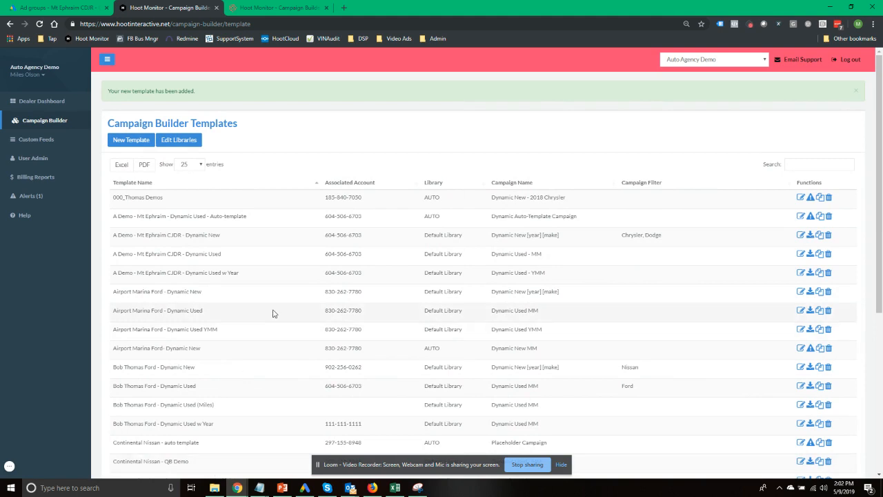
# Advance the presentation to slide 5, Create Auto Template, then return to the Campaign Builder Templates list
pyautogui.hotkey('alt', 'Tab')
pyautogui.hotkey('alt', 'Tab')
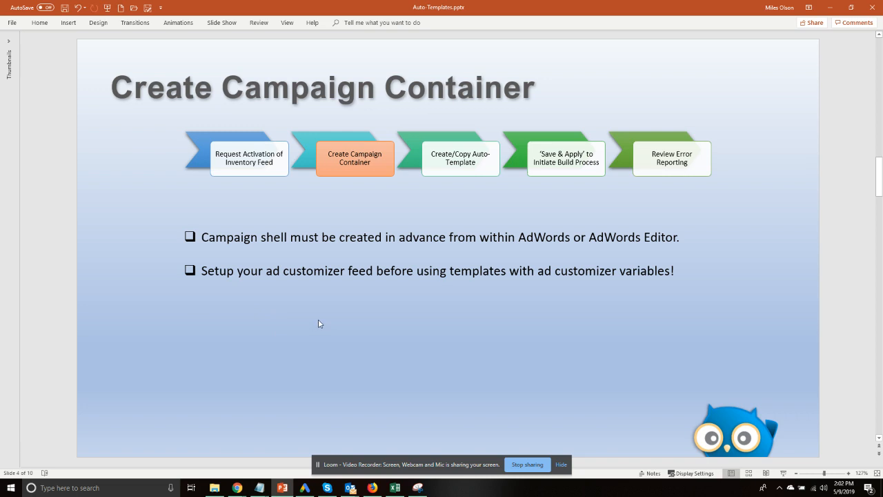
pyautogui.press('pagedown')
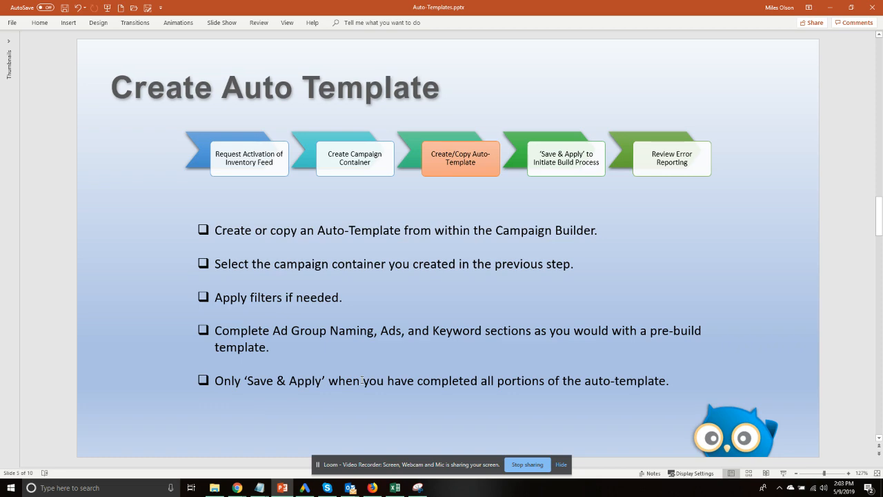
pyautogui.hotkey('alt', 'Tab')
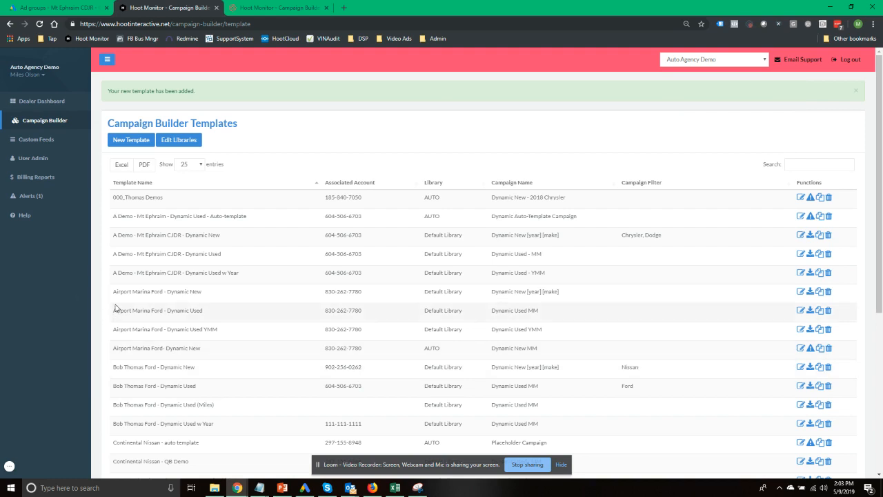
# Filter the templates list by 'eph' and open Mt Ephraim Auto Template Demo for editing
pyautogui.moveTo(133, 215); pyautogui.dragTo(234, 217)
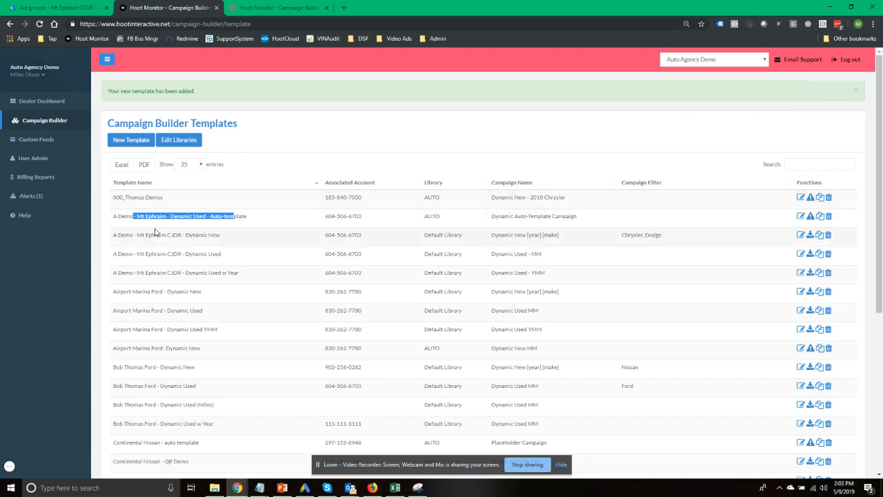
pyautogui.click(121, 350)
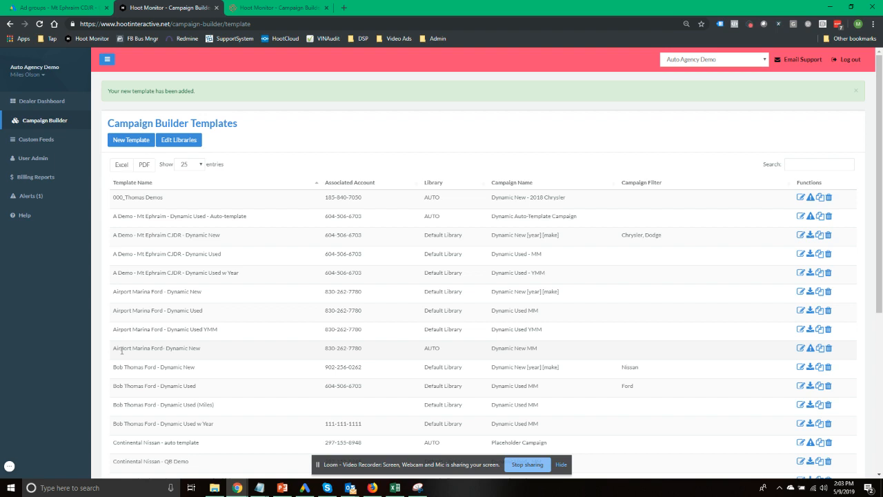
pyautogui.click(791, 167)
pyautogui.write('eph')
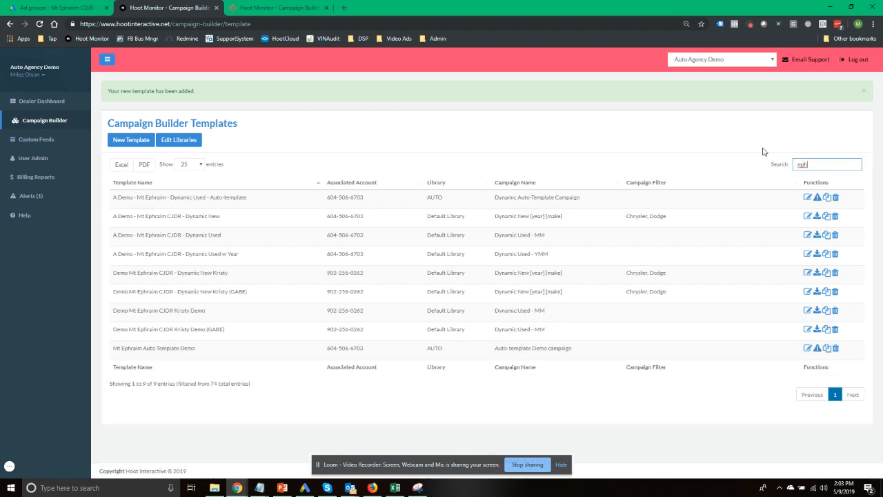
pyautogui.moveTo(149, 349); pyautogui.dragTo(213, 355)
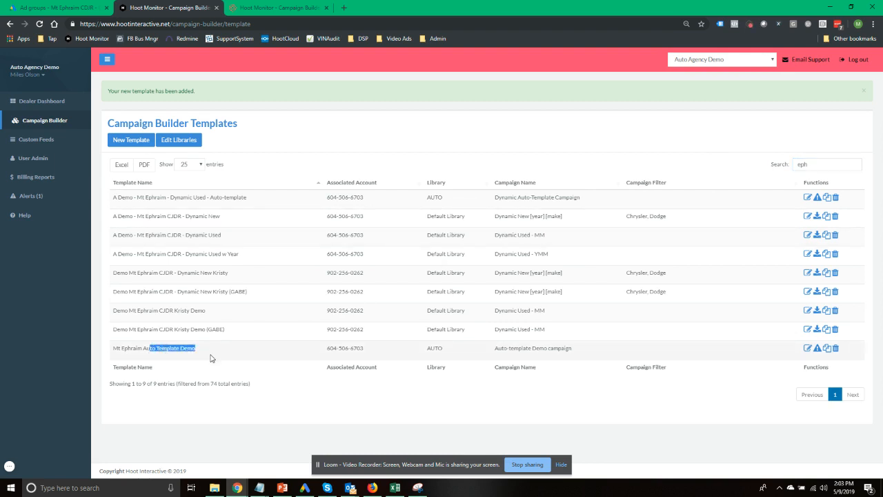
pyautogui.click(807, 349)
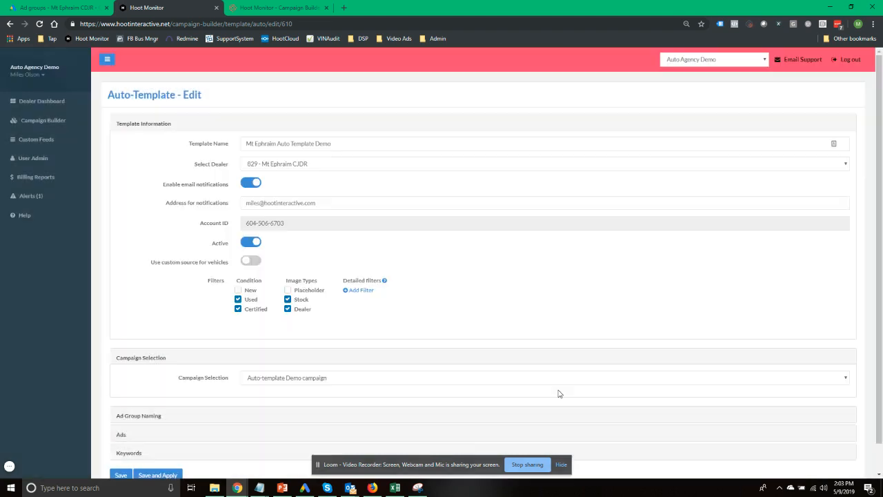
# Toggle the template's Active status off and back on, leaving it active, then go to Google Ads
pyautogui.scroll(-1, 482, 269)
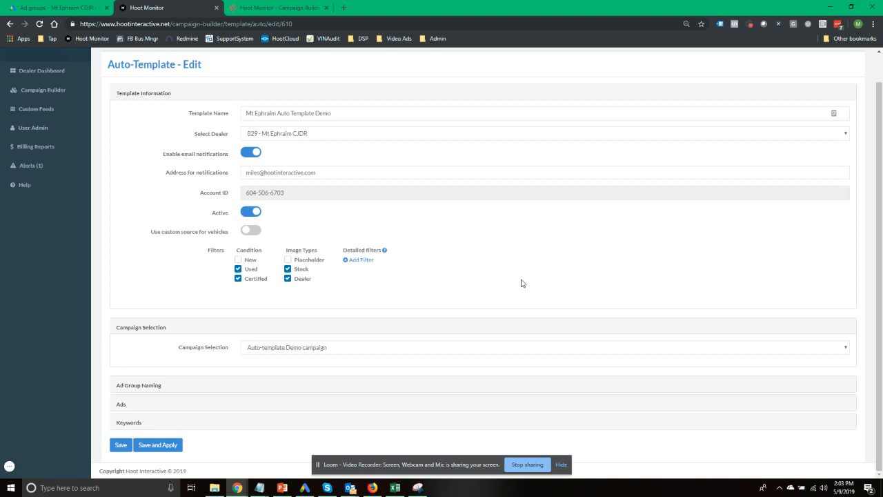
pyautogui.click(251, 214)
pyautogui.click(253, 214)
pyautogui.click(75, 8)
# Reload All campaigns, check that Auto-template Demo campaign has no ad groups, then return to the template
pyautogui.scroll(3, 128, 249)
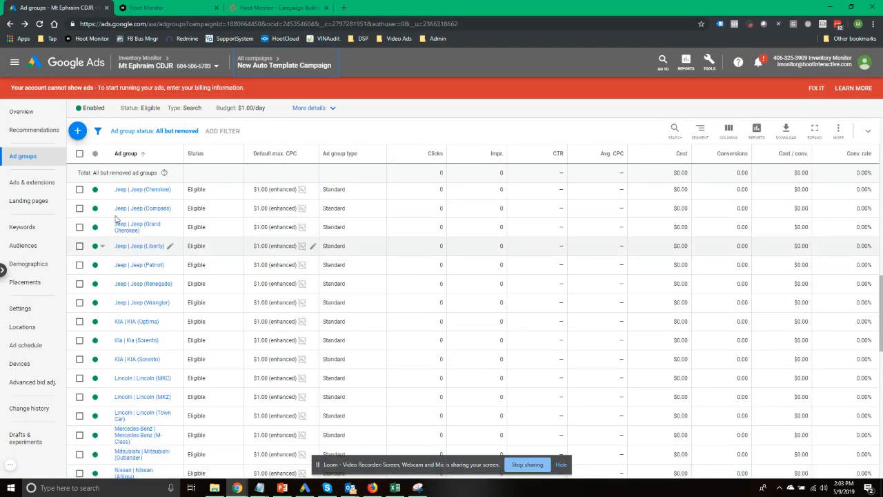
pyautogui.moveTo(277, 69)
pyautogui.click(241, 89)
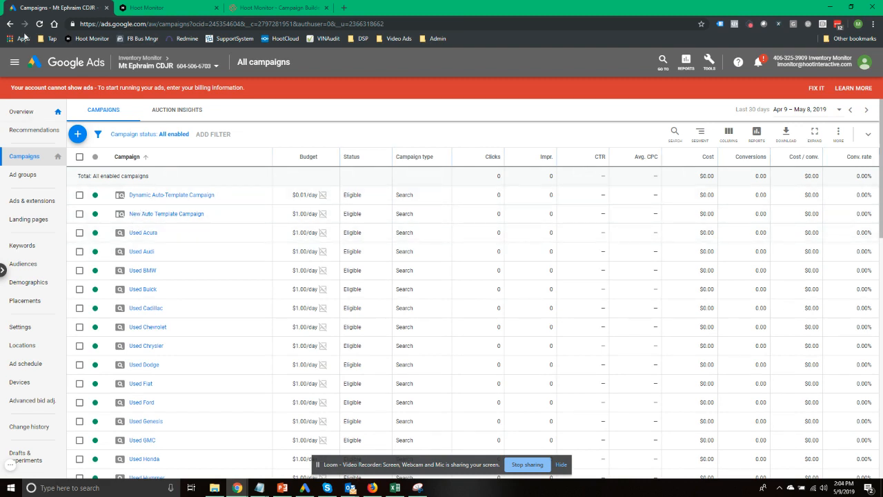
pyautogui.click(40, 24)
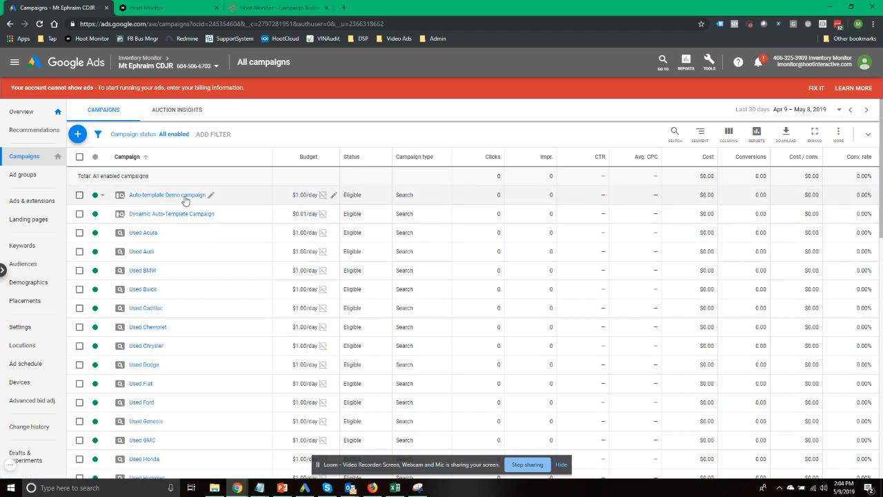
pyautogui.click(184, 198)
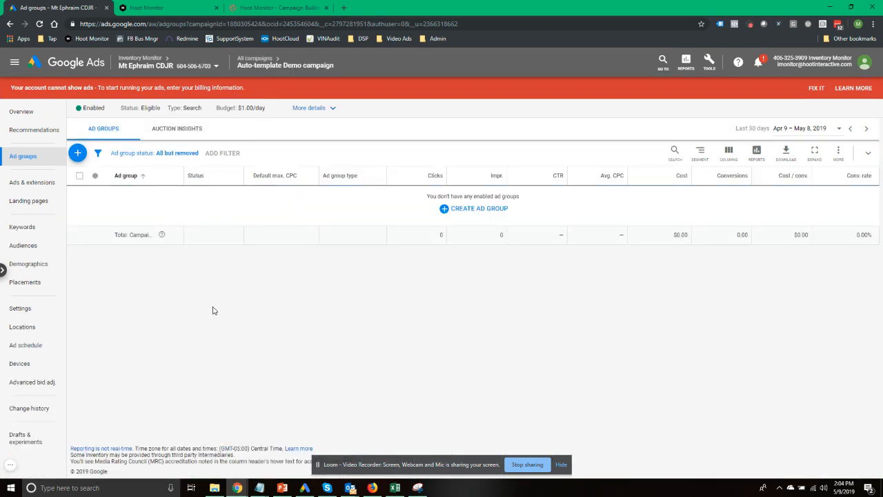
pyautogui.hotkey('alt', 'Tab')
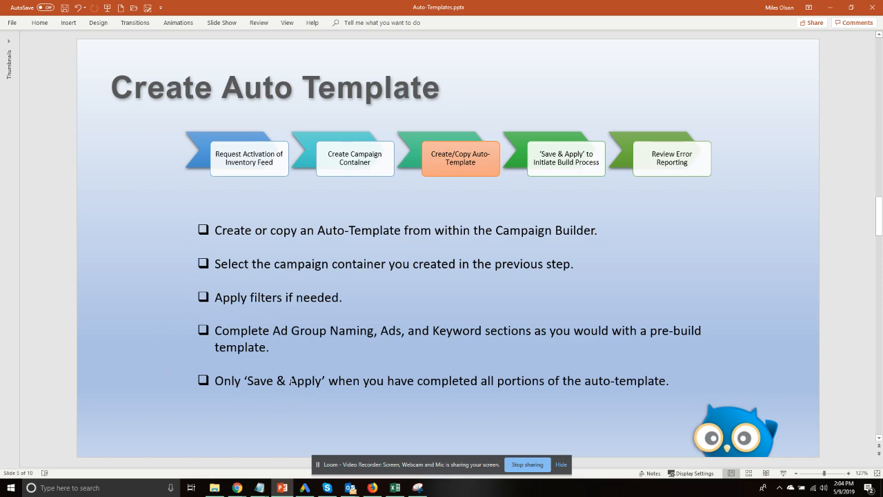
pyautogui.hotkey('alt', 'Tab')
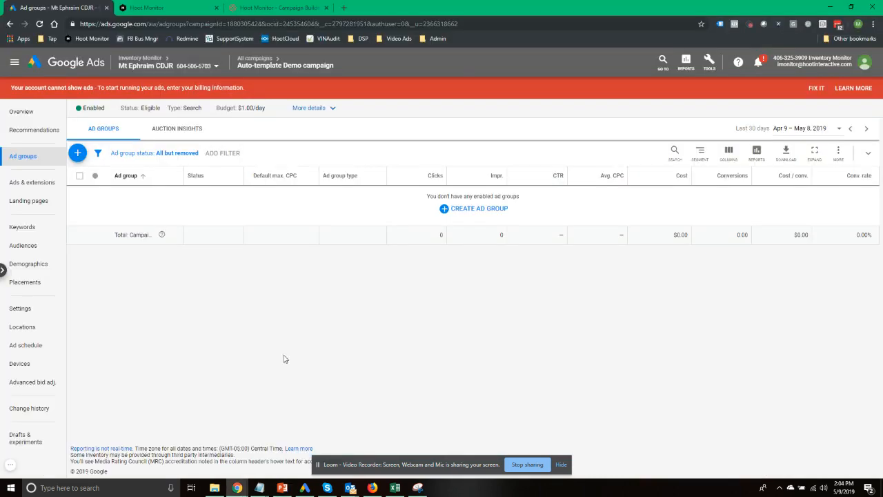
pyautogui.hotkey('ctrl', 'Tab')
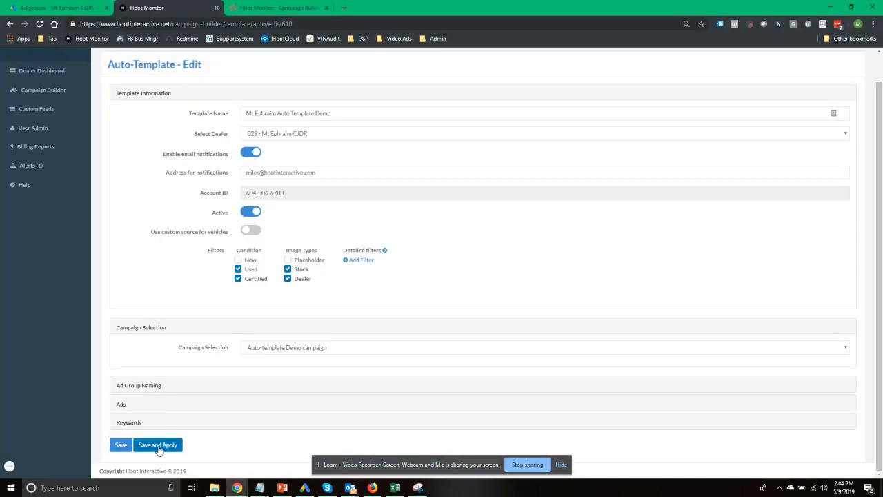
# Save and apply the template, confirming so its campaign is sent to AdWords for building
pyautogui.click(158, 445)
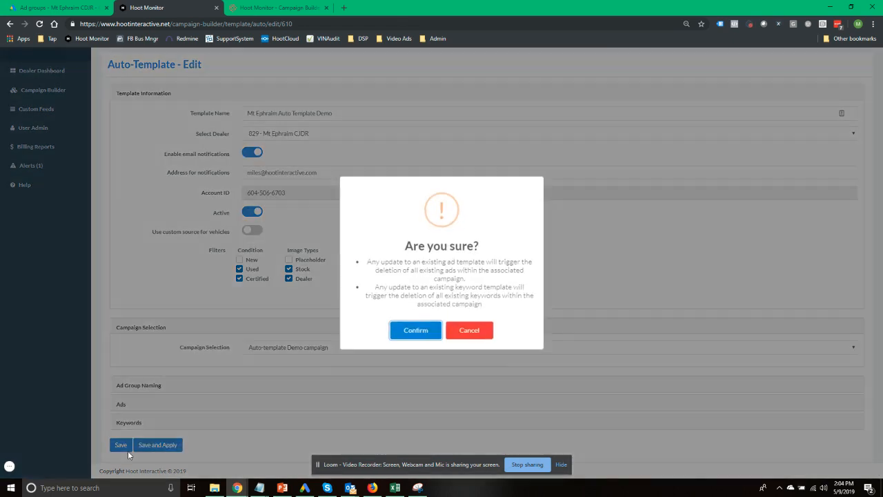
pyautogui.click(407, 333)
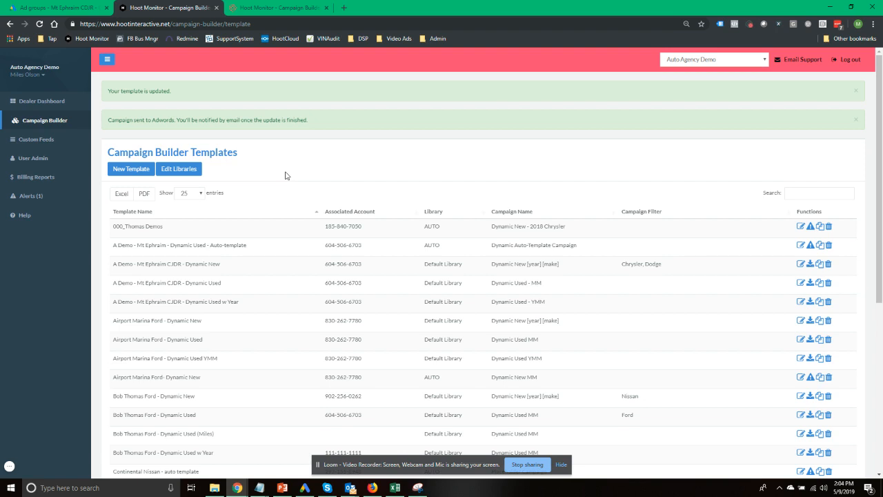
pyautogui.click(52, 8)
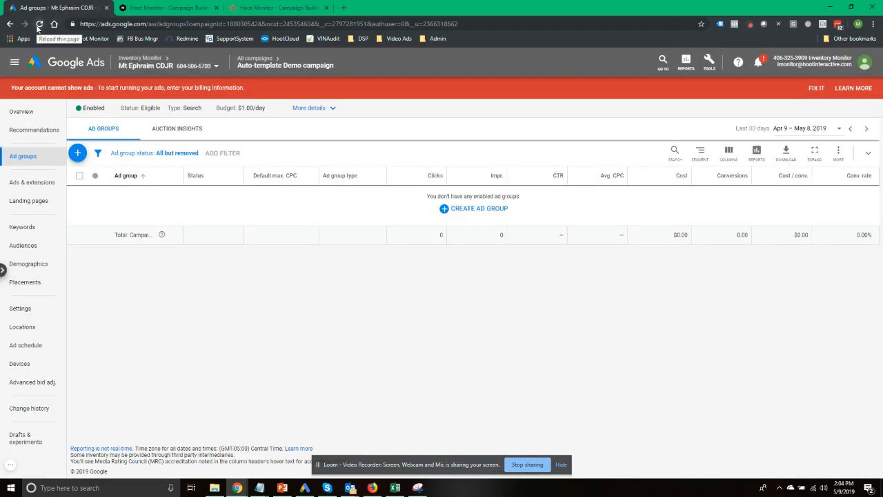
# Reload the campaign's ad groups and review the 80 new Eligible make | model groups at $1.00 max CPC
pyautogui.click(39, 24)
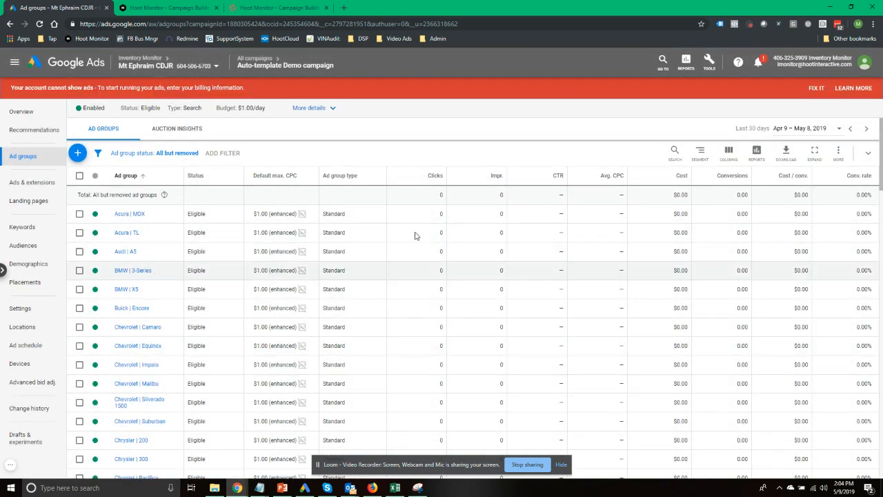
pyautogui.scroll(-10, 439, 221)
pyautogui.scroll(-12, 440, 221)
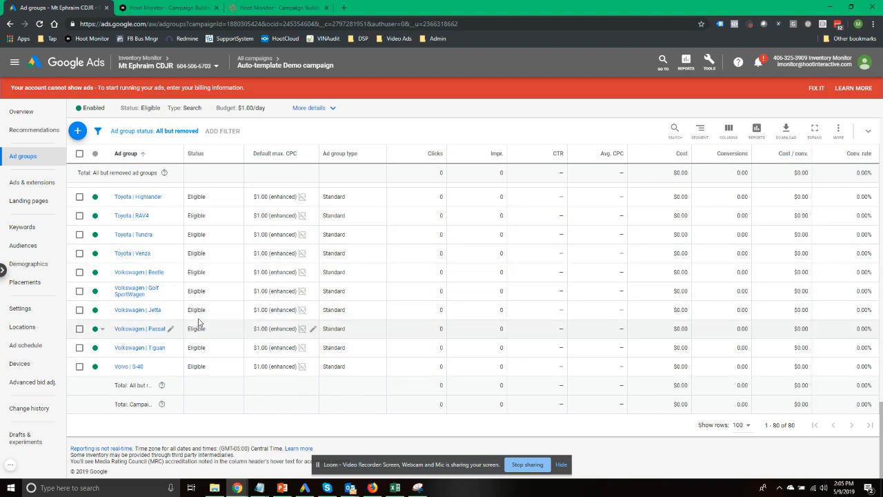
pyautogui.scroll(3, 199, 323)
pyautogui.scroll(10, 200, 324)
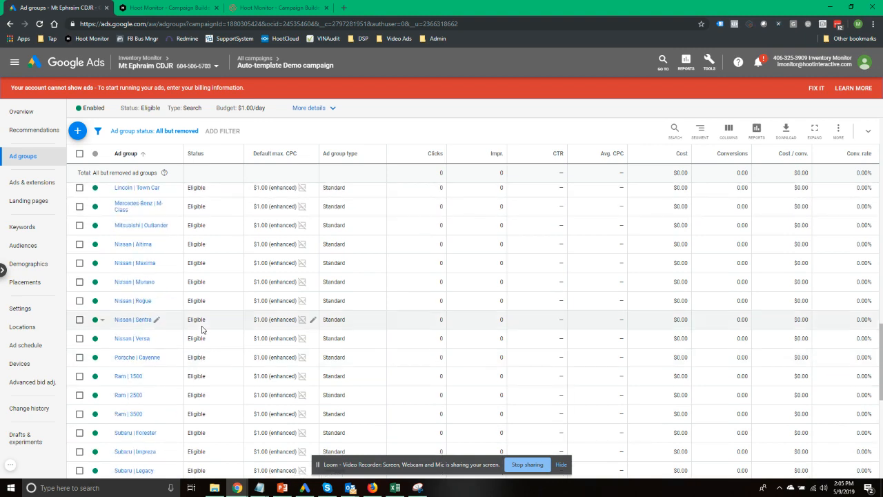
pyautogui.scroll(10, 204, 331)
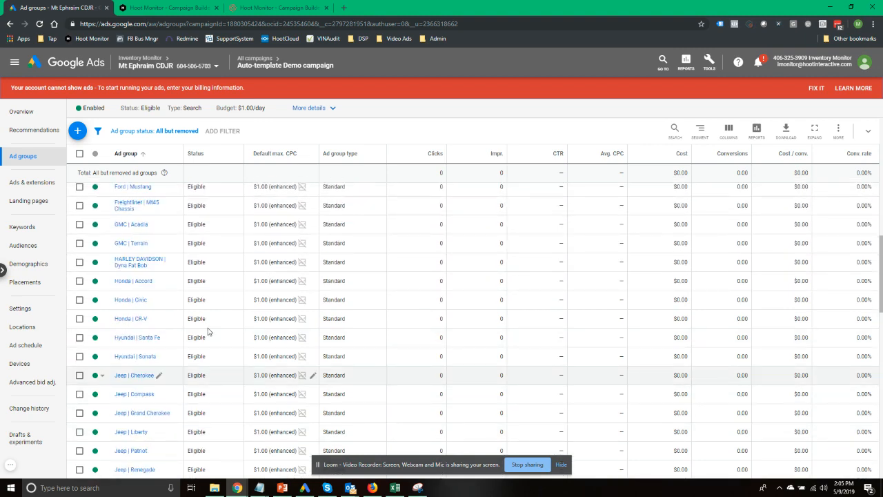
pyautogui.scroll(5, 209, 332)
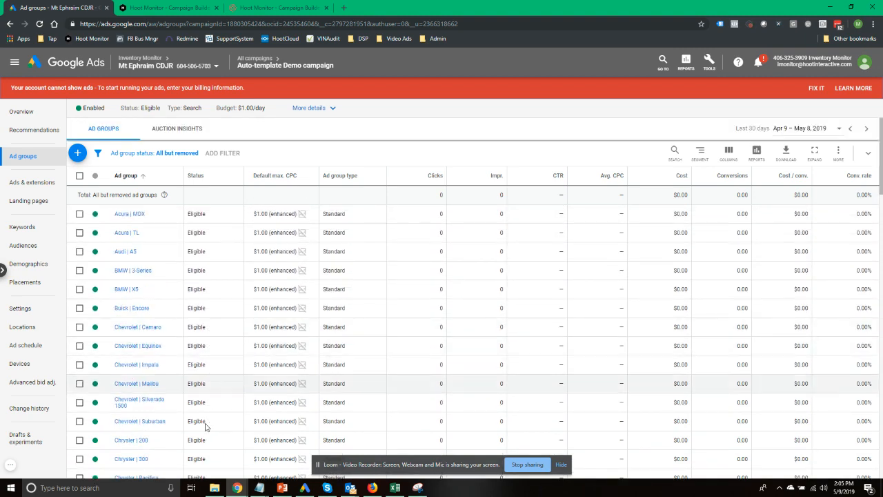
# Open the Acura | MDX ad group's ads and follow the ad to the dealer's 2014 Acura MDX page
pyautogui.click(121, 217)
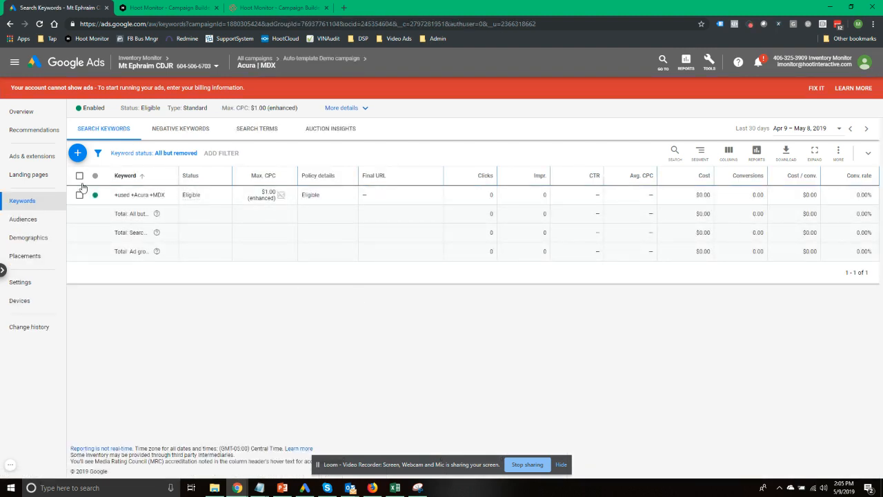
pyautogui.click(26, 157)
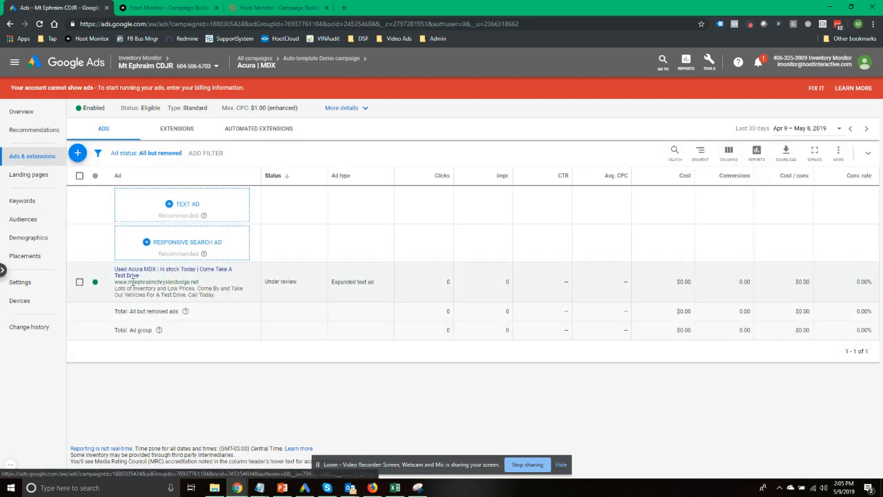
pyautogui.click(139, 269)
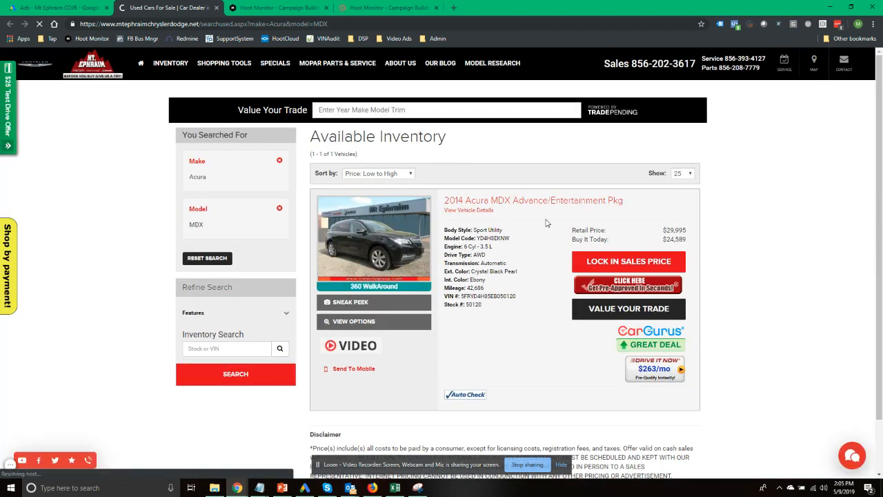
# Close the 'Used Cars For Sale' dealer tab to bring back the Acura | MDX ad group's text ad
pyautogui.click(217, 8)
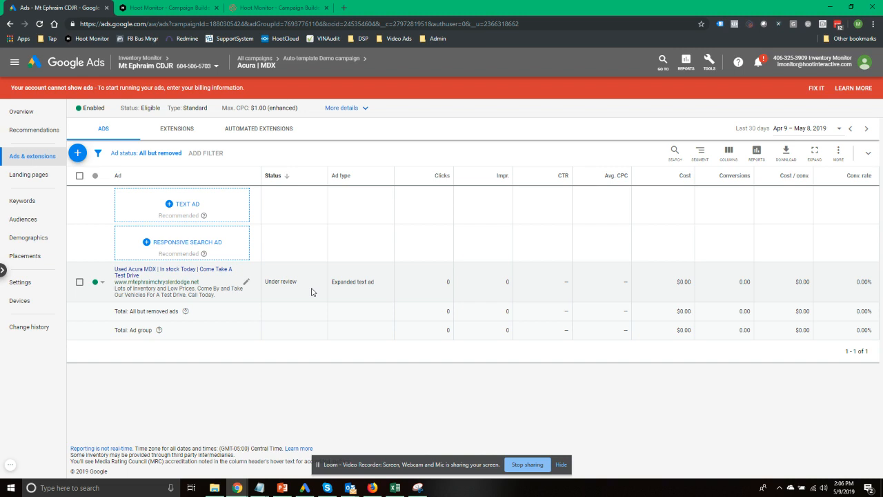
pyautogui.moveTo(302, 67)
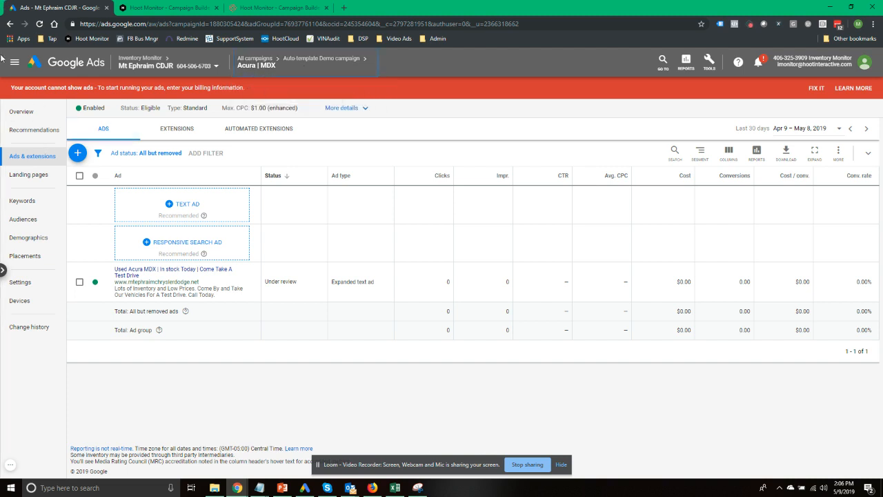
pyautogui.click(9, 25)
pyautogui.click(9, 25)
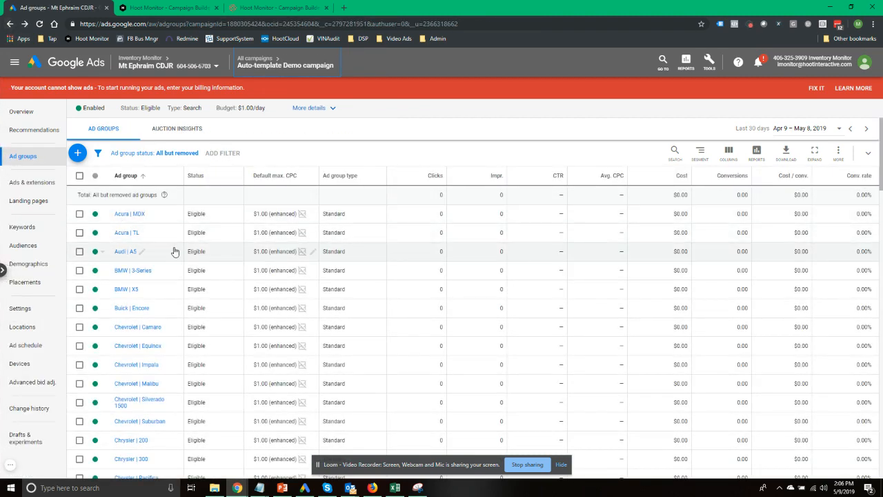
pyautogui.scroll(-5, 173, 251)
pyautogui.scroll(-15, 173, 251)
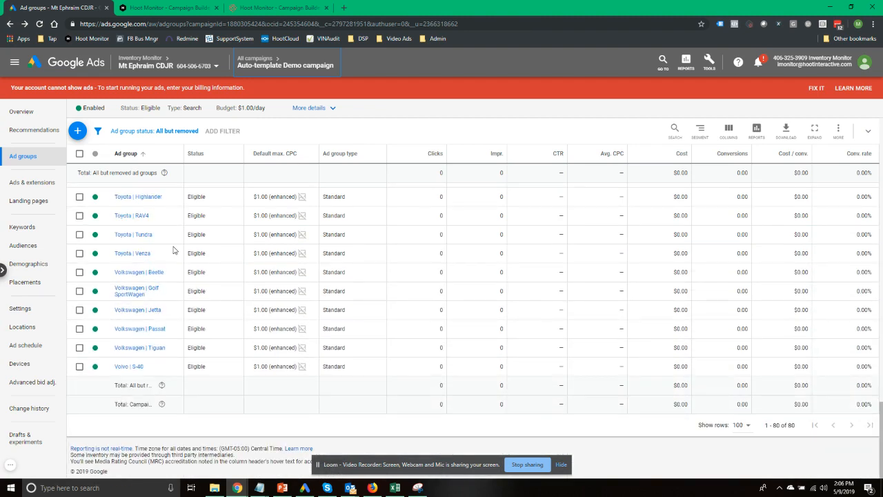
pyautogui.scroll(20, 173, 250)
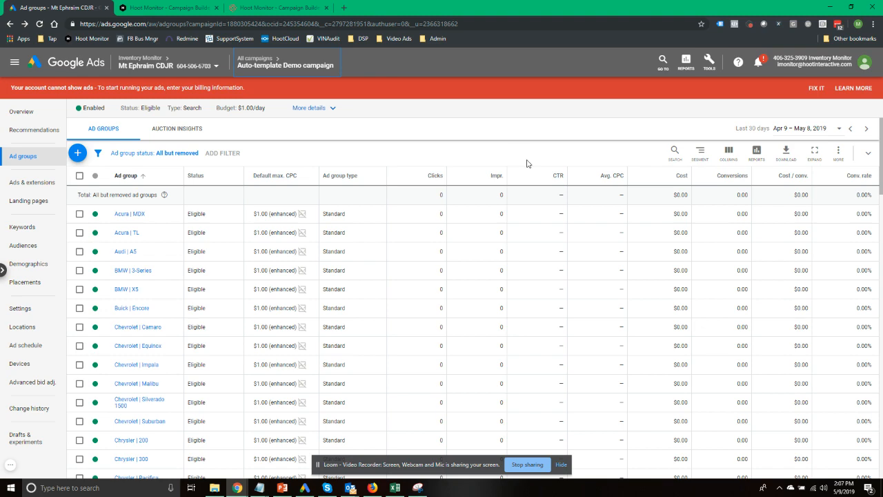
# Advance the PowerPoint slides to slide 7, Review Error Reports, then return to Campaign Builder Templates
pyautogui.click(142, 7)
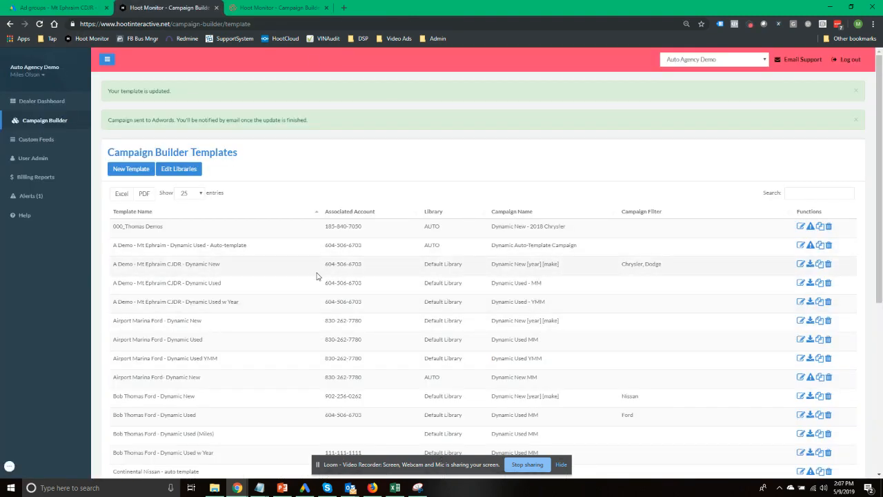
pyautogui.hotkey('alt', 'Tab')
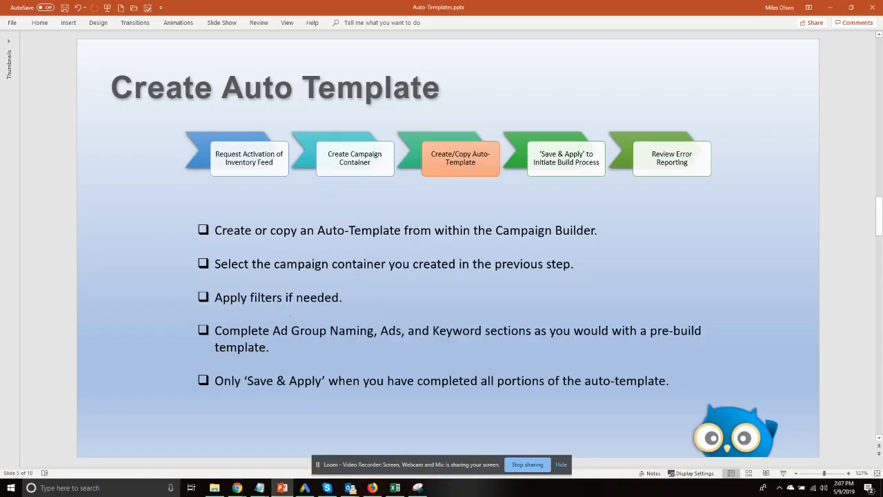
pyautogui.scroll(-1, 198, 284)
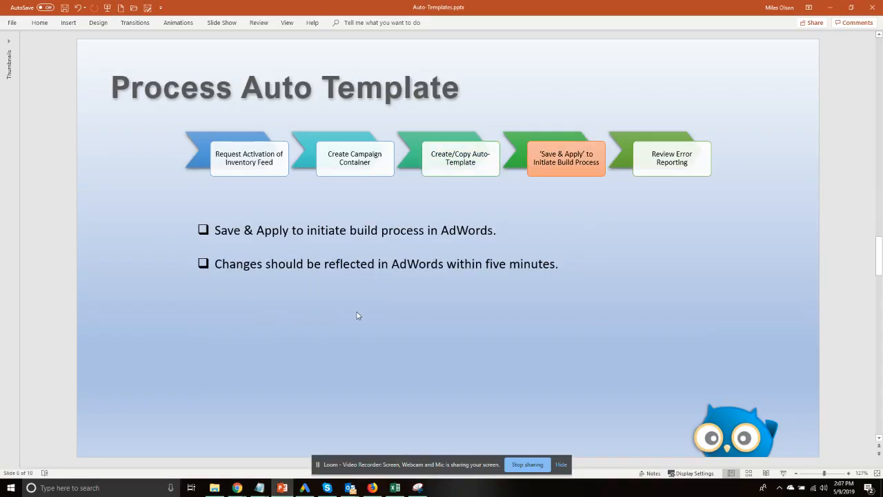
pyautogui.scroll(-1, 552, 288)
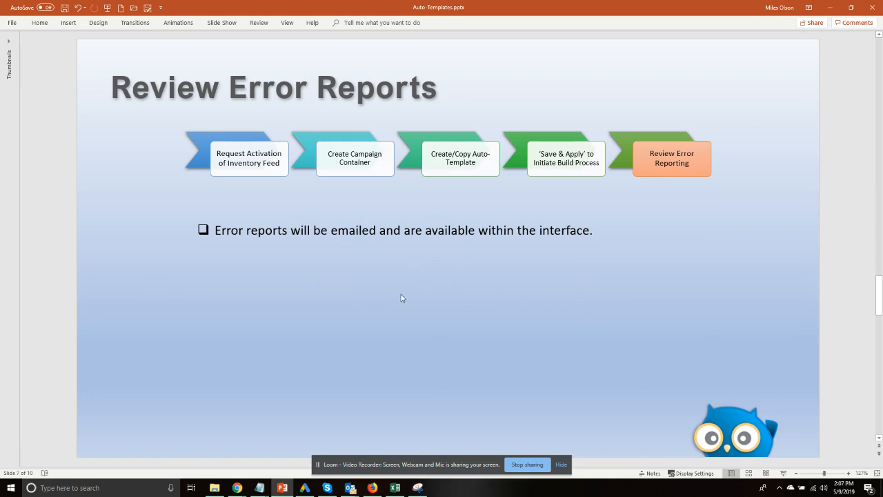
pyautogui.hotkey('alt', 'Tab')
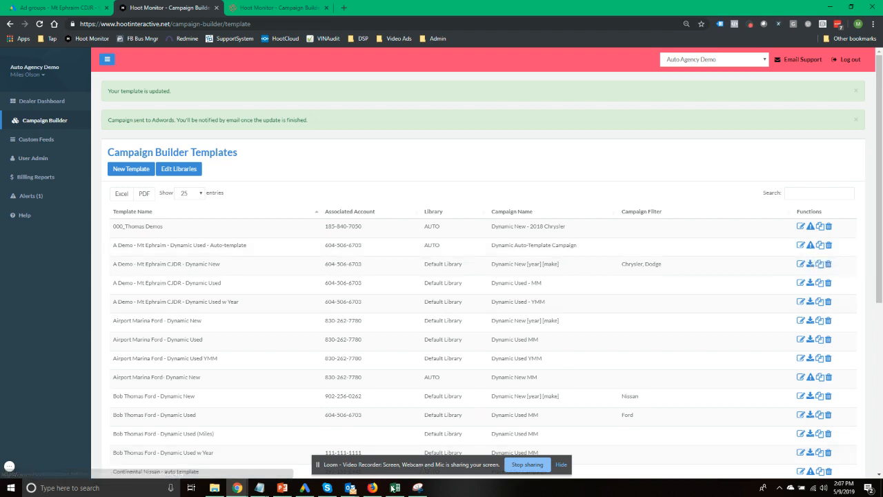
# Open the Hoot Interactive daily report email and read its 80 ad groups, ads, keywords, zero-error summary
pyautogui.moveTo(350, 487)
pyautogui.click(386, 455)
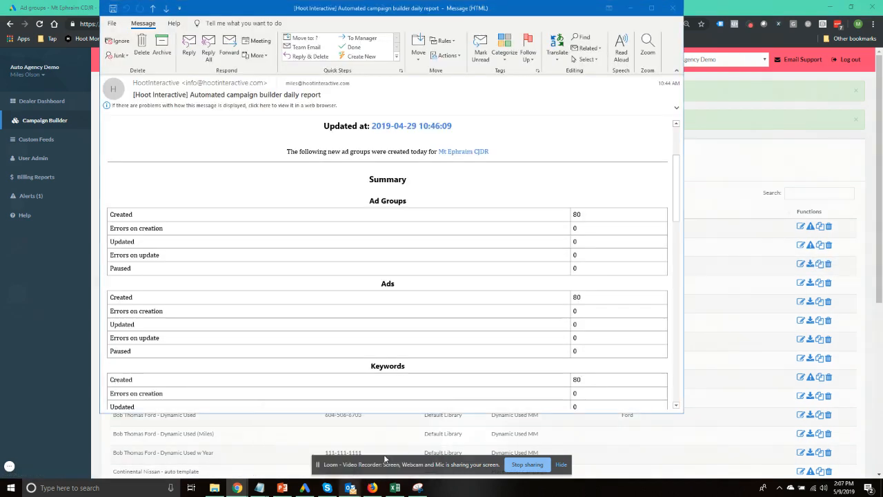
pyautogui.scroll(3, 348, 157)
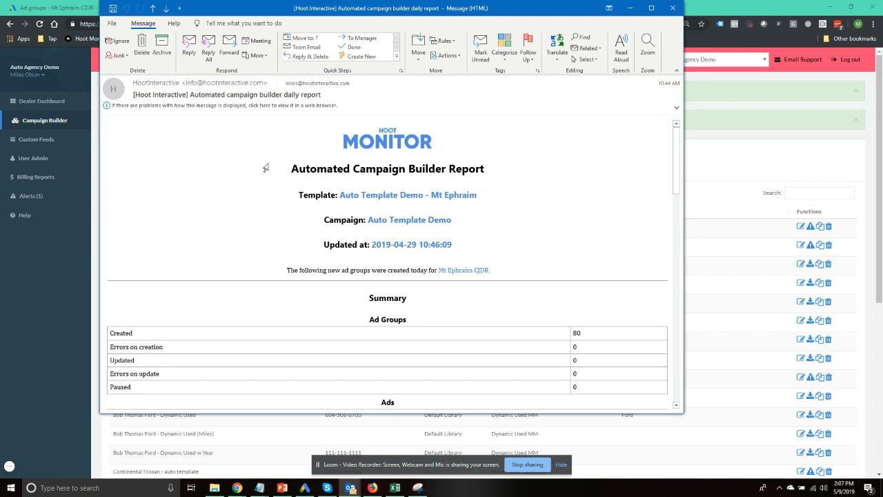
pyautogui.scroll(-1, 265, 167)
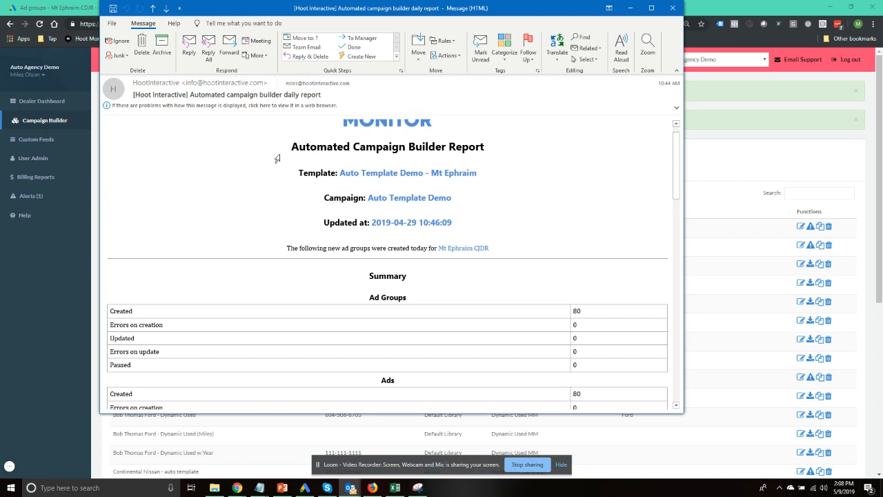
pyautogui.scroll(-4, 270, 188)
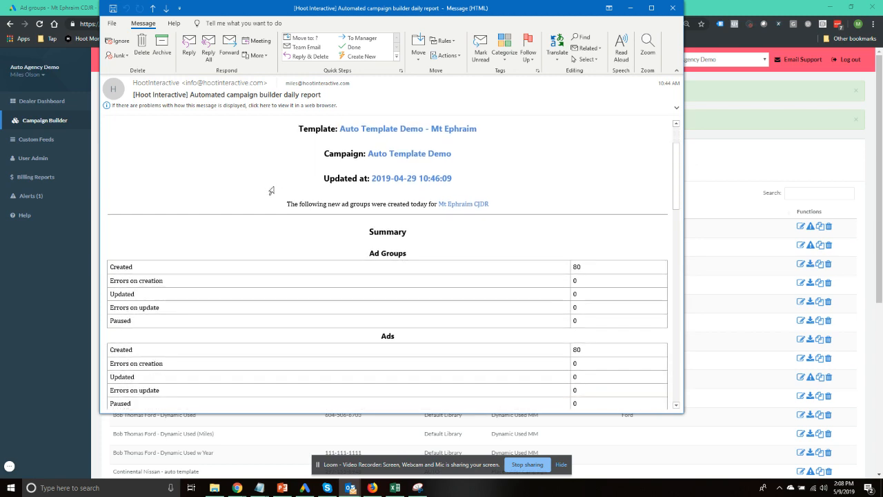
pyautogui.scroll(-1, 272, 189)
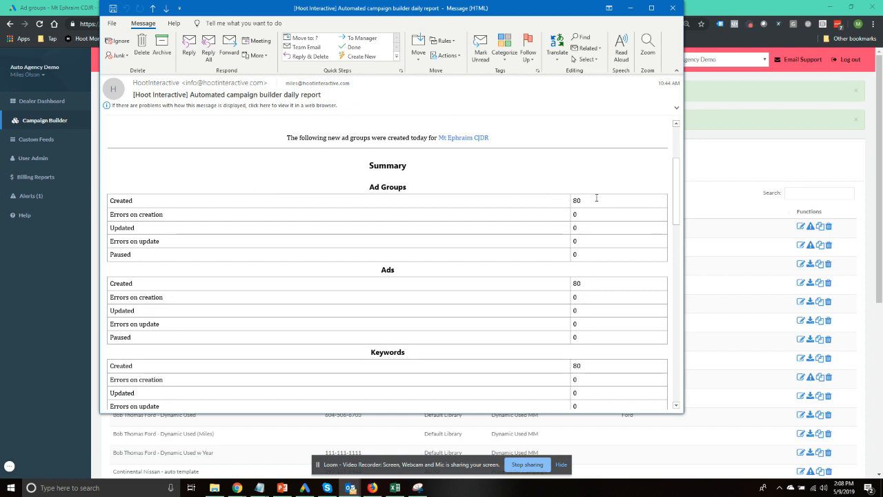
pyautogui.scroll(-1, 581, 245)
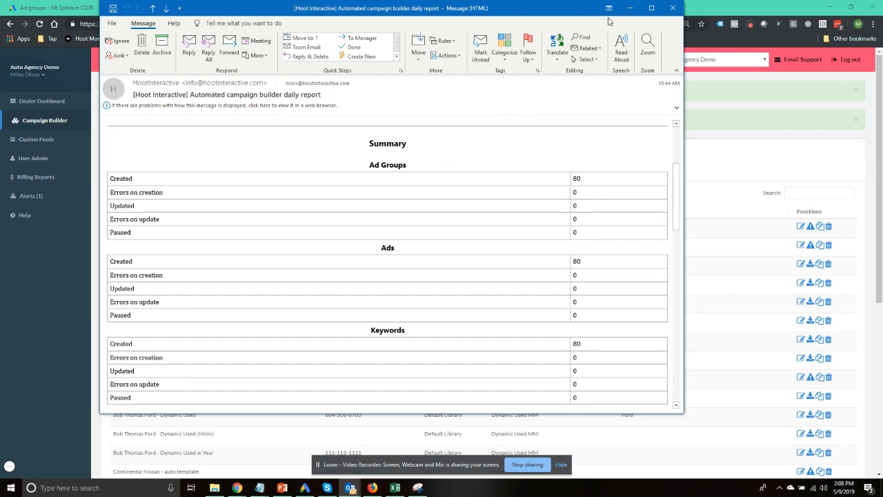
# Check the second template's error report, zero errors for 2019-05-05 through 05-09, and close it
pyautogui.click(630, 8)
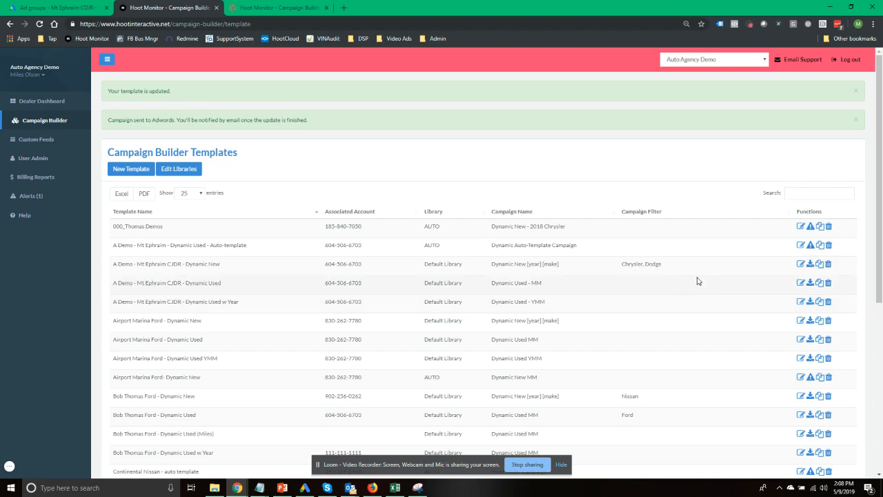
pyautogui.click(810, 246)
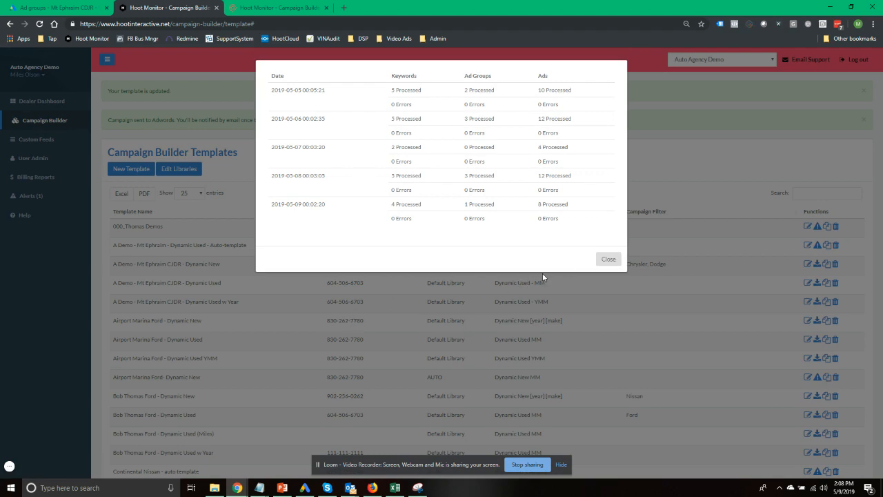
pyautogui.click(607, 259)
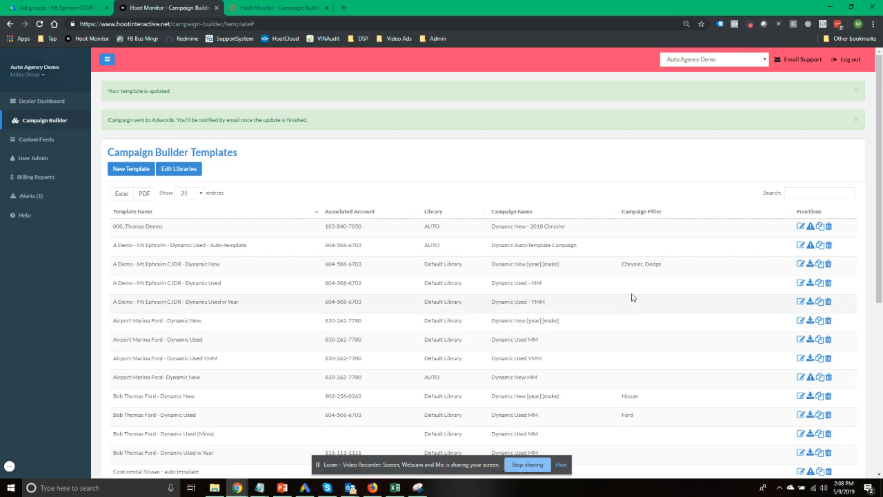
# Advance the slides to slide 8, Template Revisions, then return to the templates list
pyautogui.hotkey('alt', 'Tab')
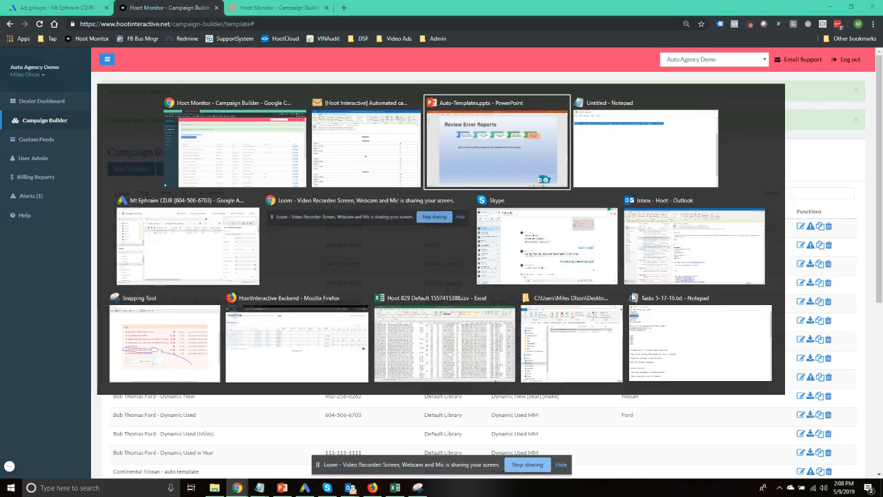
pyautogui.scroll(-2, 422, 282)
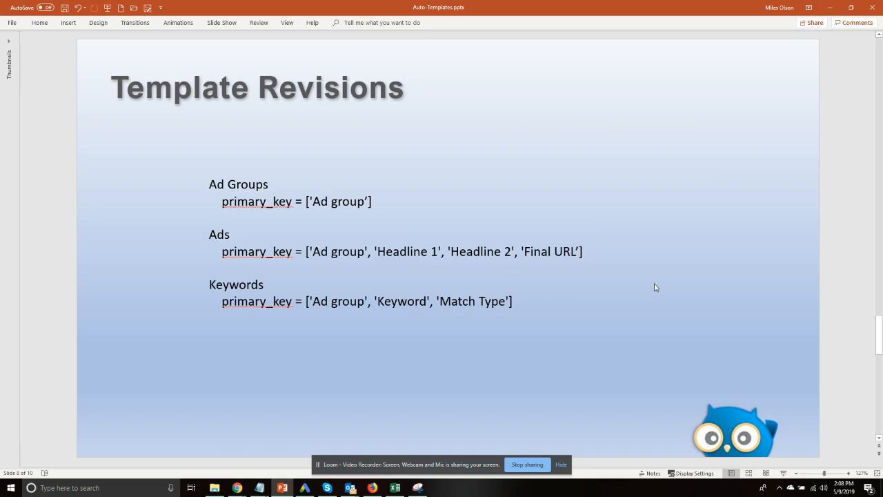
pyautogui.hotkey('alt', 'Tab')
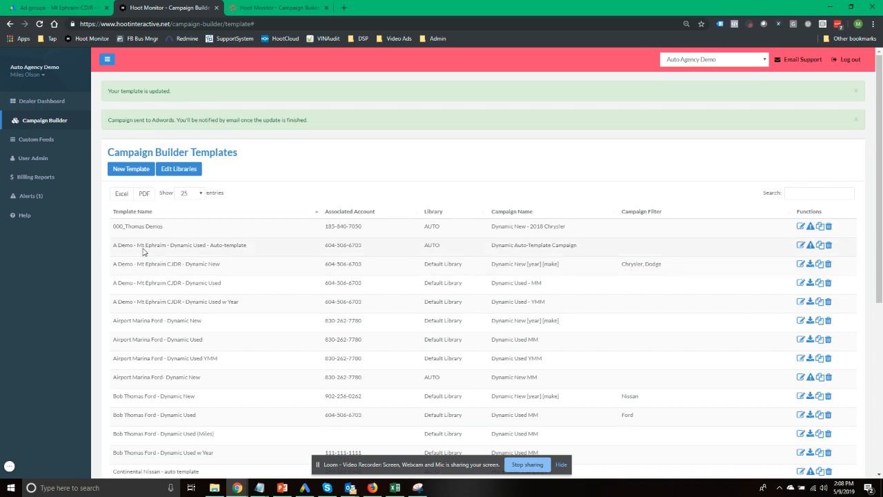
# Search the templates for 'eph' and open Mt Ephraim Auto Template Demo for editing
pyautogui.scroll(-5, 143, 254)
pyautogui.scroll(5, 147, 255)
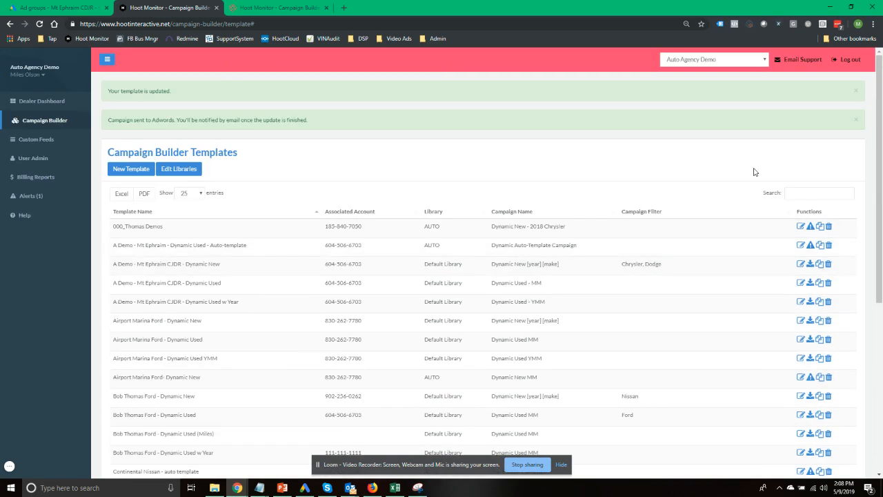
pyautogui.click(791, 191)
pyautogui.write('eph')
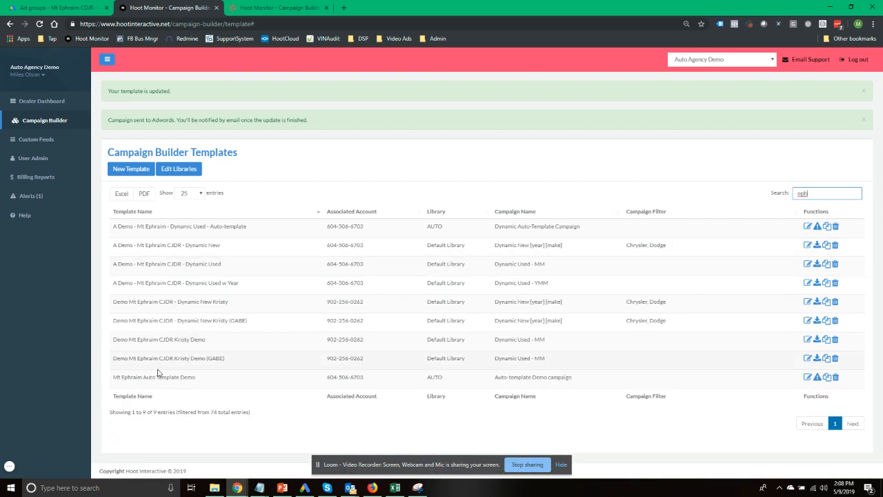
pyautogui.click(809, 379)
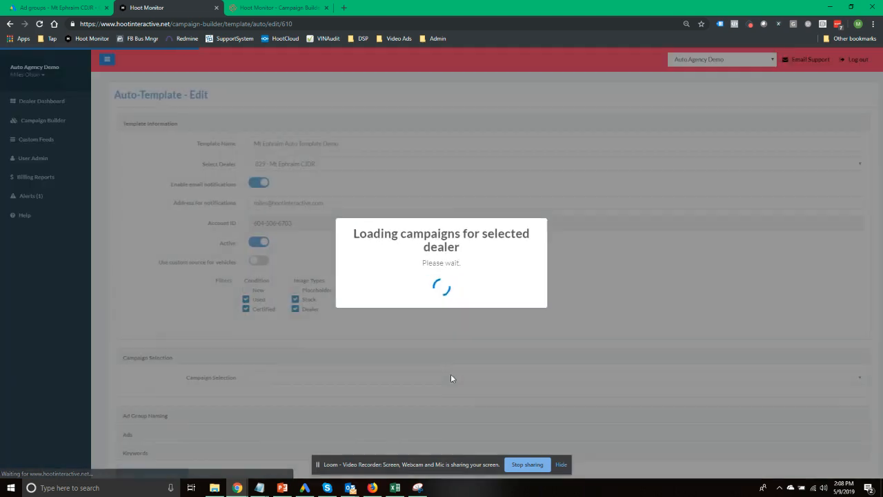
pyautogui.scroll(-1, 448, 281)
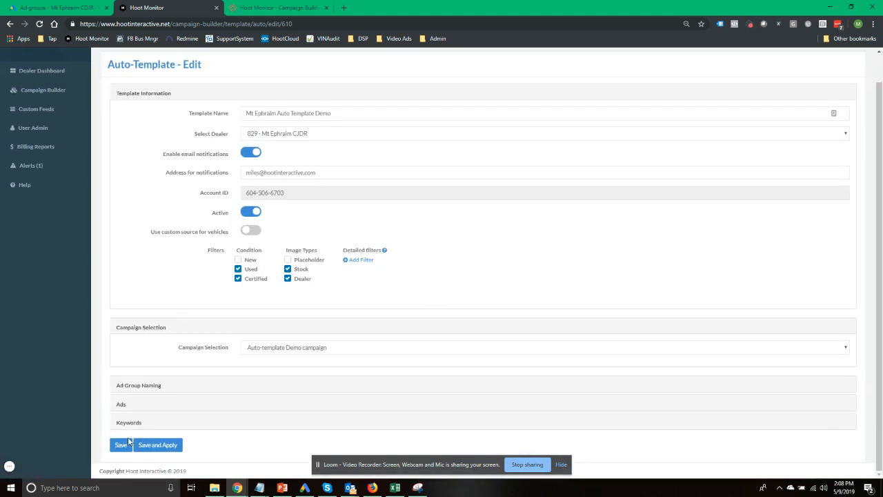
# Change the template ad's Headline 3 to 'Come Get A Test Drive', then switch back to PowerPoint
pyautogui.click(120, 407)
pyautogui.scroll(-6, 156, 285)
pyautogui.scroll(2, 154, 288)
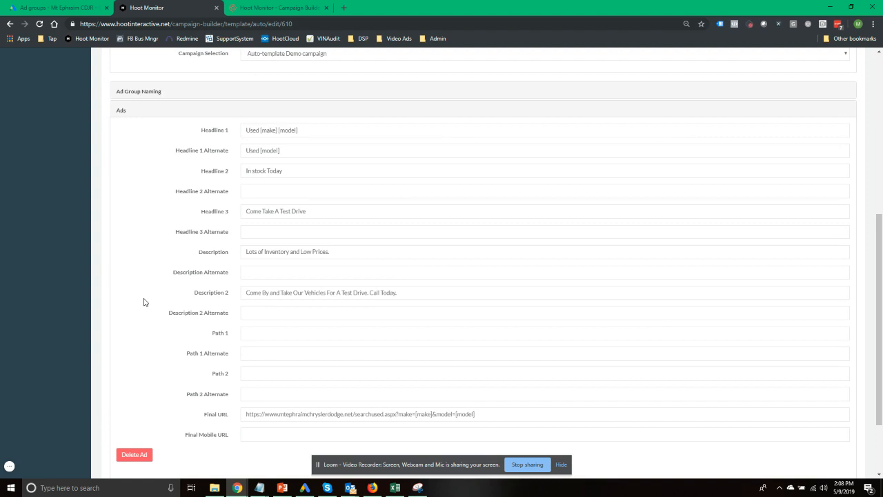
pyautogui.doubleClick(268, 212)
pyautogui.write('Get')
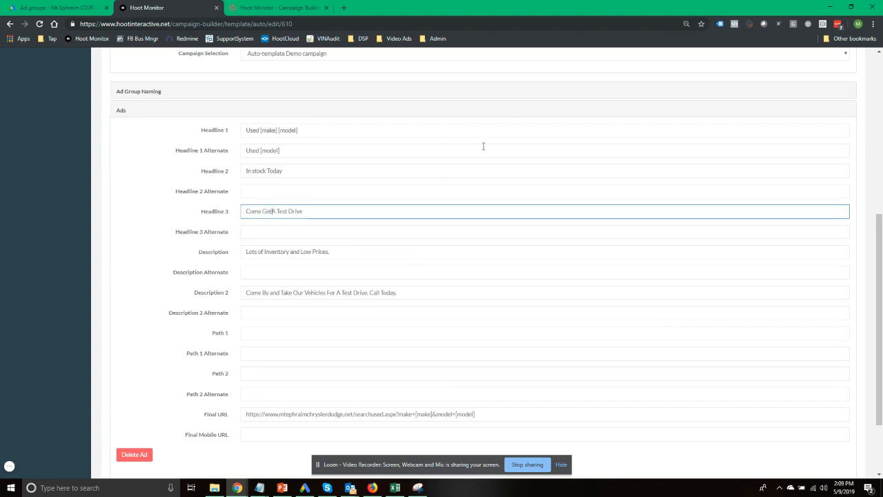
pyautogui.click(164, 190)
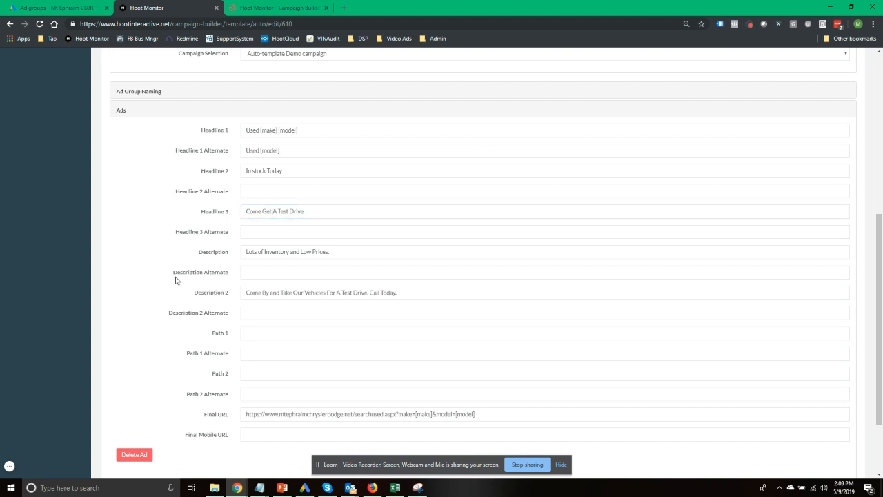
pyautogui.scroll(1, 175, 280)
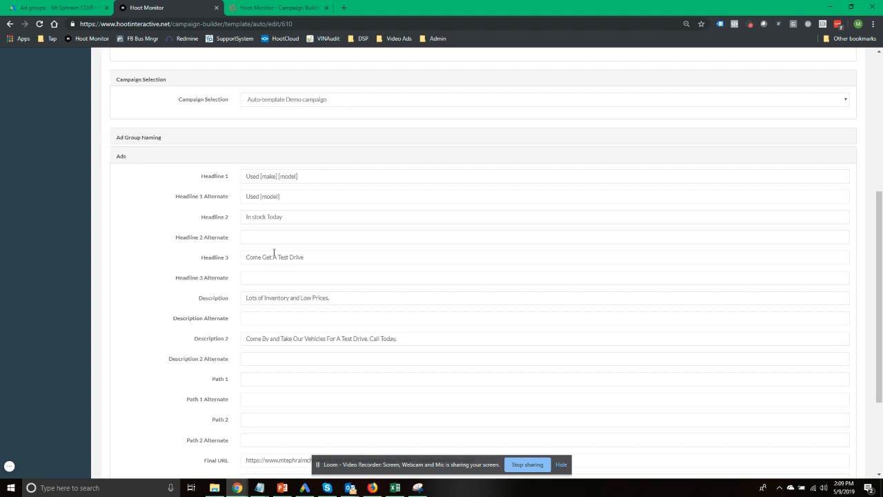
pyautogui.moveTo(307, 257); pyautogui.dragTo(131, 283)
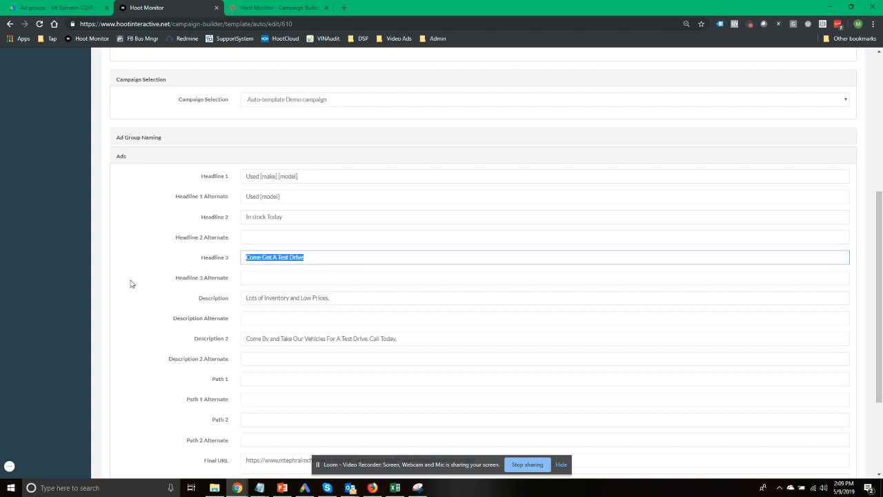
pyautogui.click(131, 283)
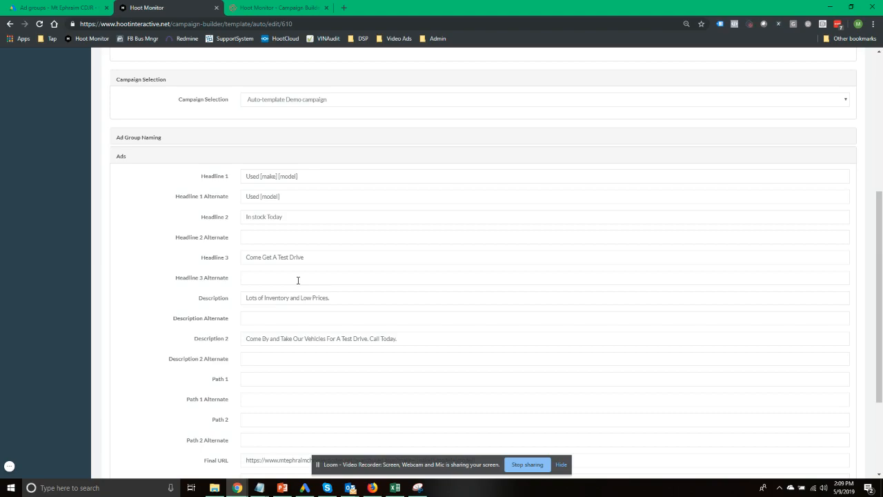
pyautogui.hotkey('alt', 'Tab')
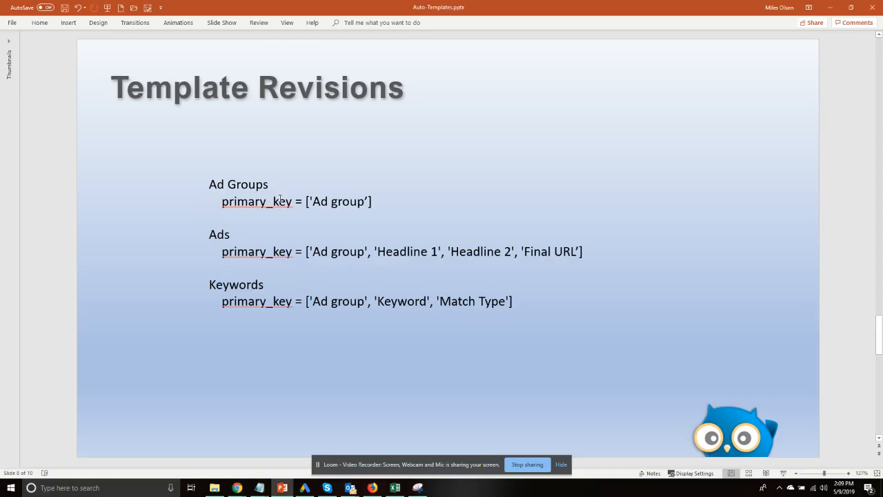